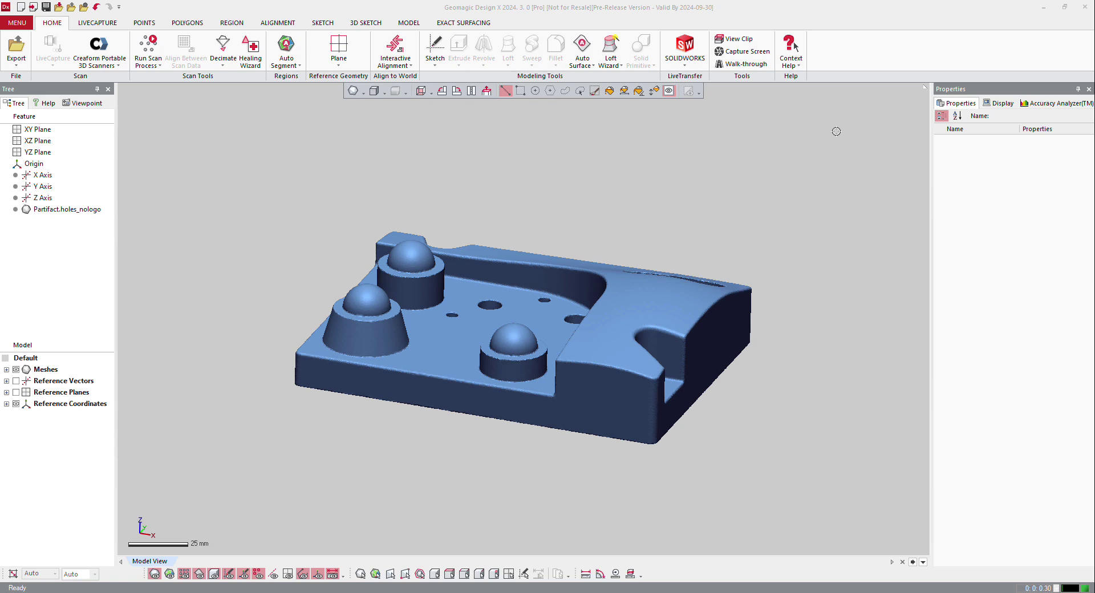
- Run Auto Segment on the scanned mesh to split it into regions
right_drag(722, 333, 419, 334)
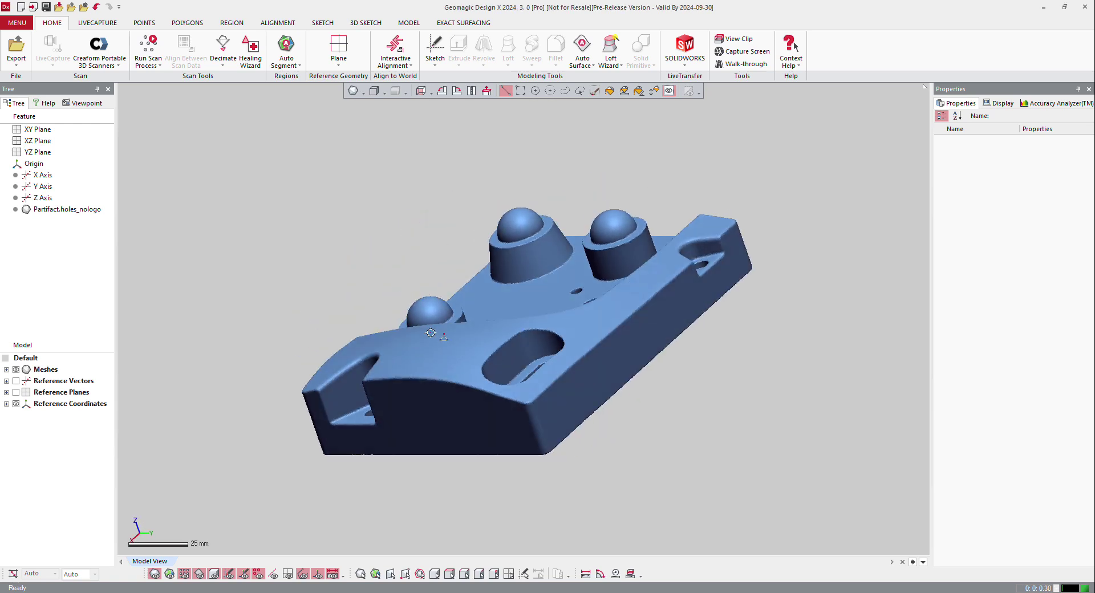
right_drag(671, 332, 470, 378)
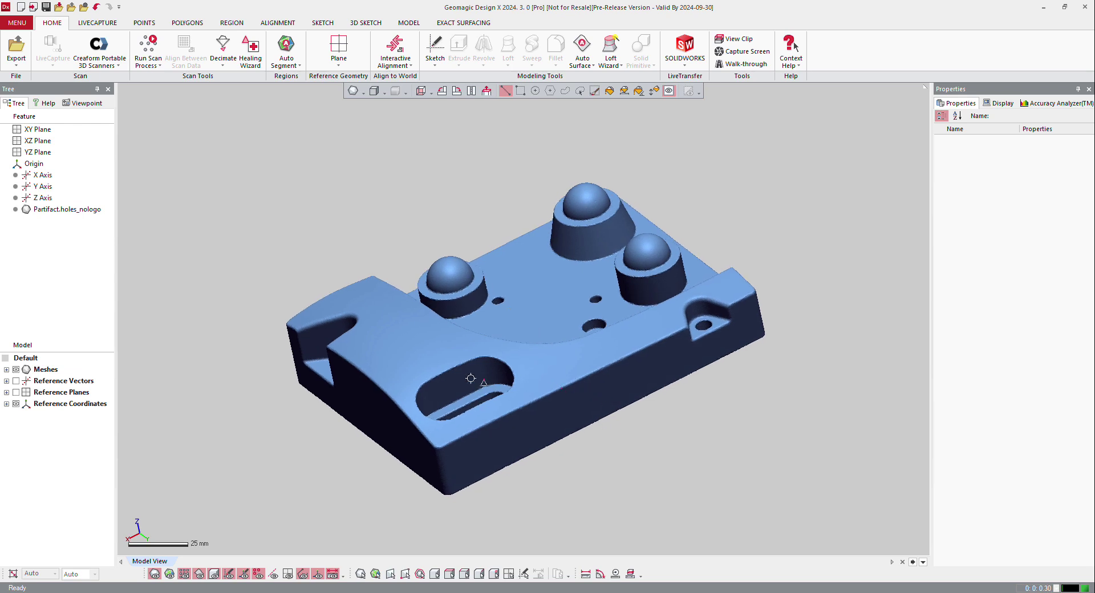
click(286, 49)
right_drag(660, 361, 513, 342)
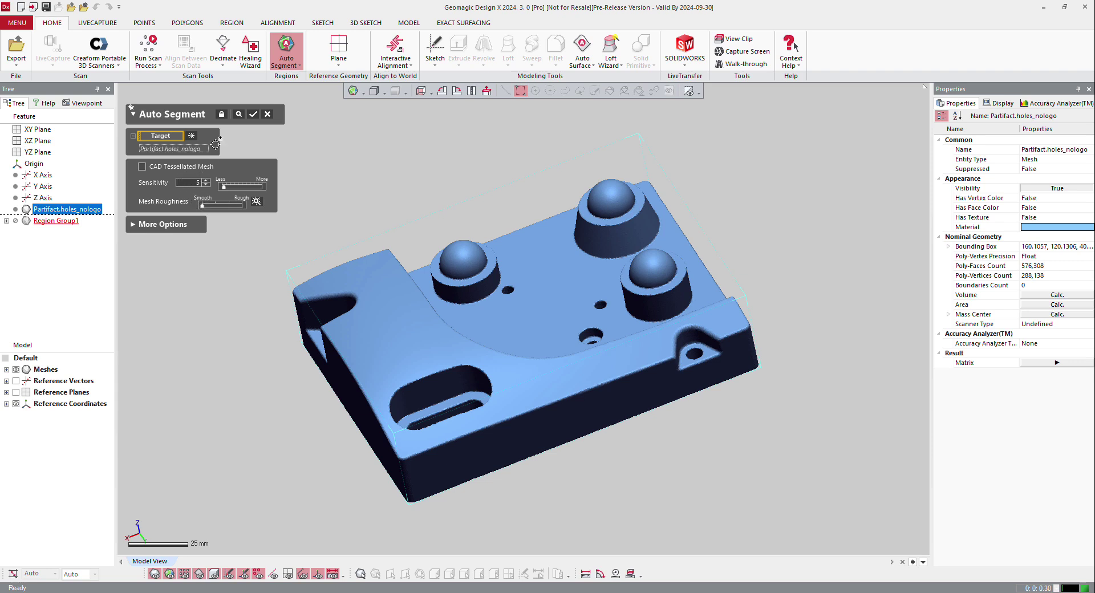
click(254, 113)
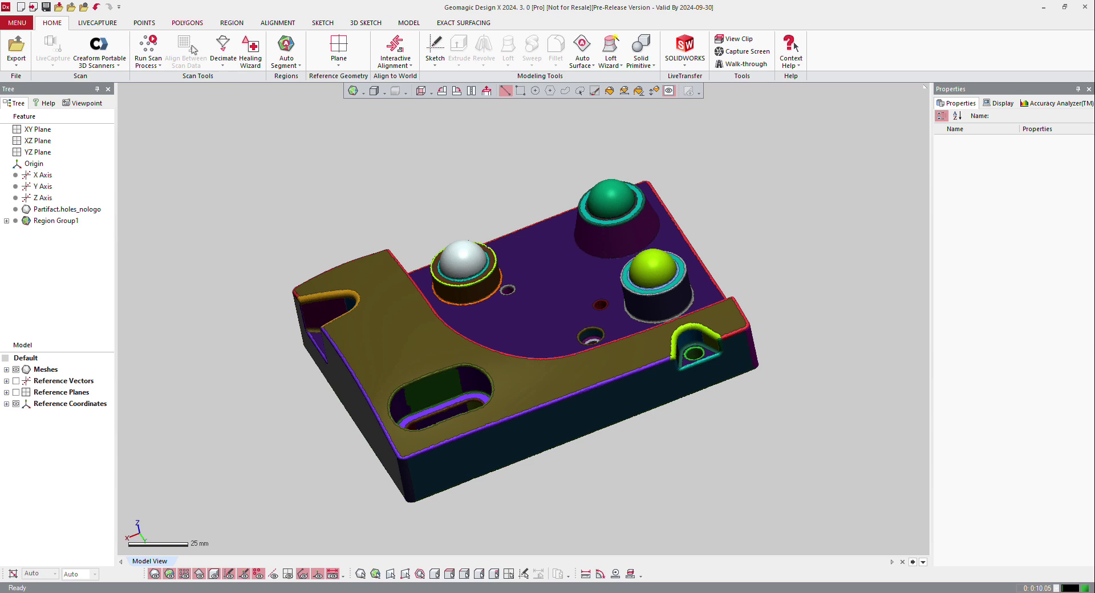
- Set the region display to colour regions by Geometry Type
click(363, 91)
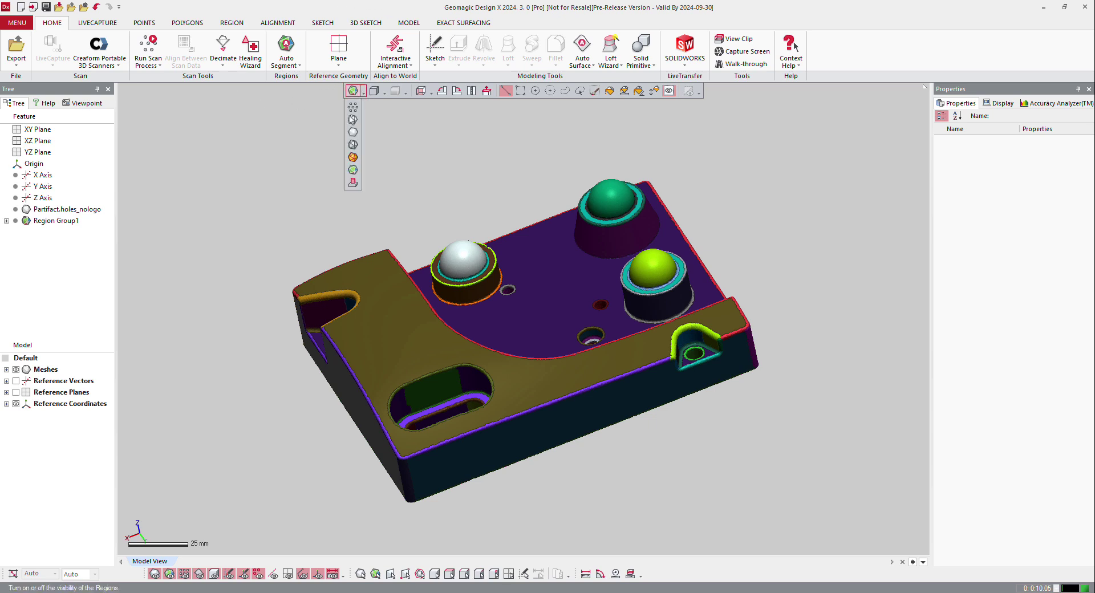
click(351, 186)
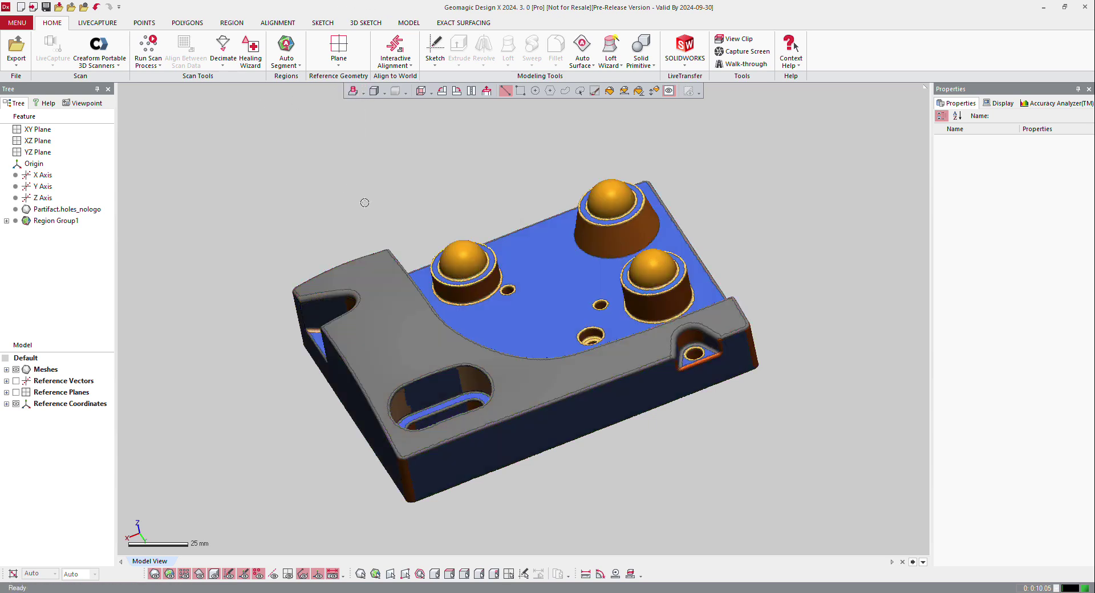
right_drag(374, 214, 515, 276)
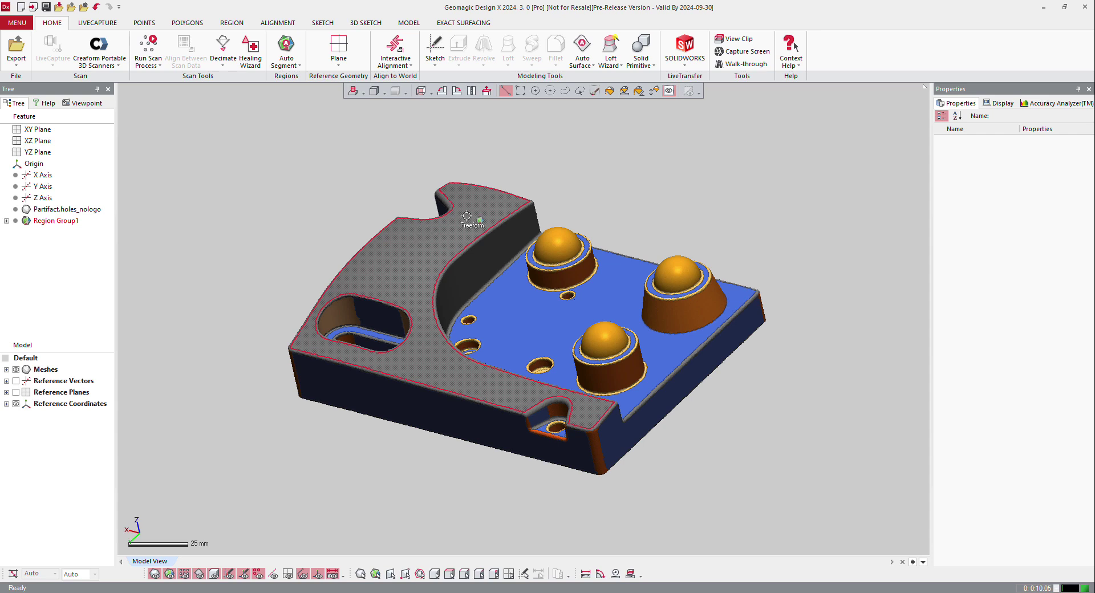
- Start the Loft Wizard on the grey freeform region, viewed from the top
click(412, 23)
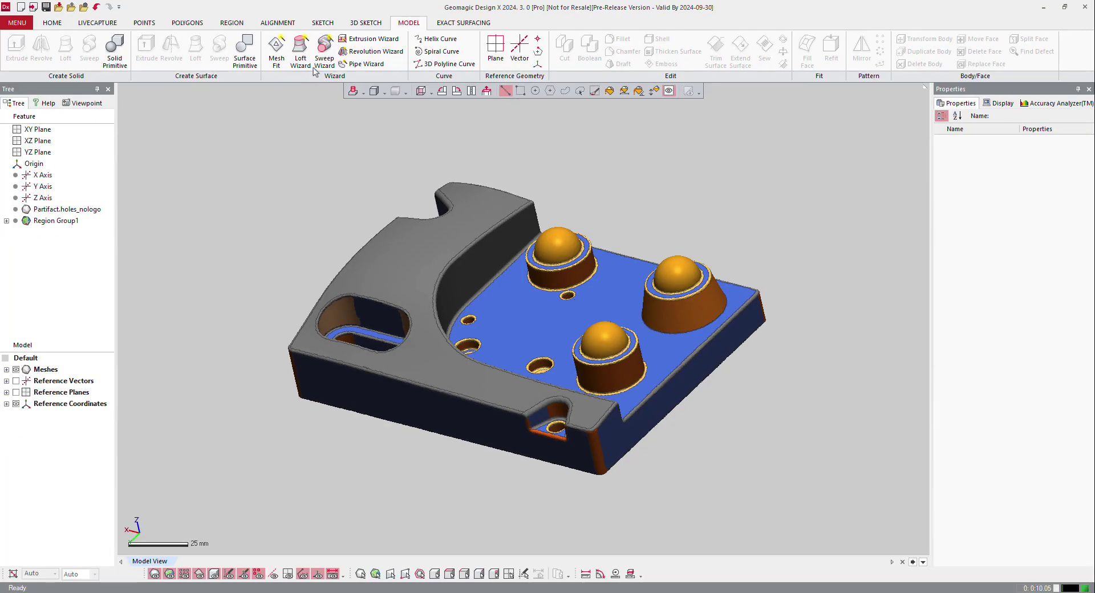
click(301, 56)
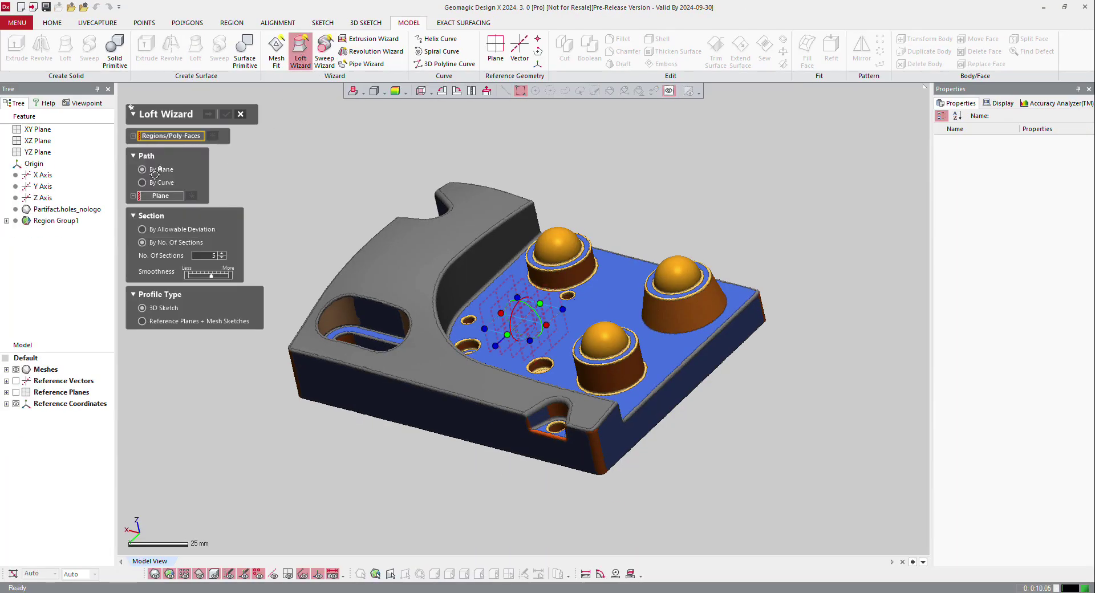
click(399, 250)
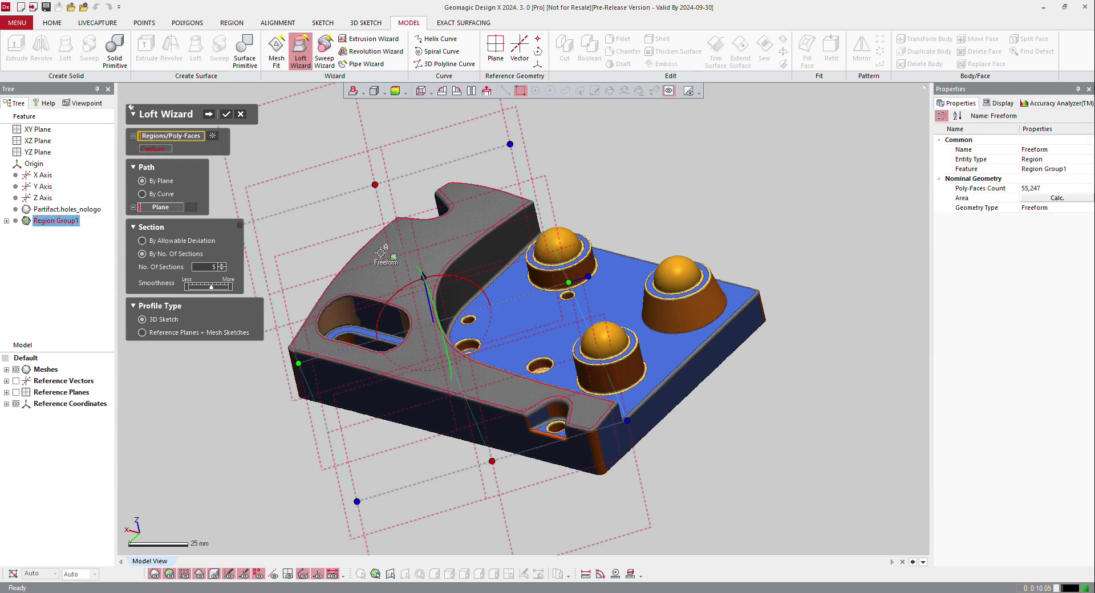
key(ctrl+5)
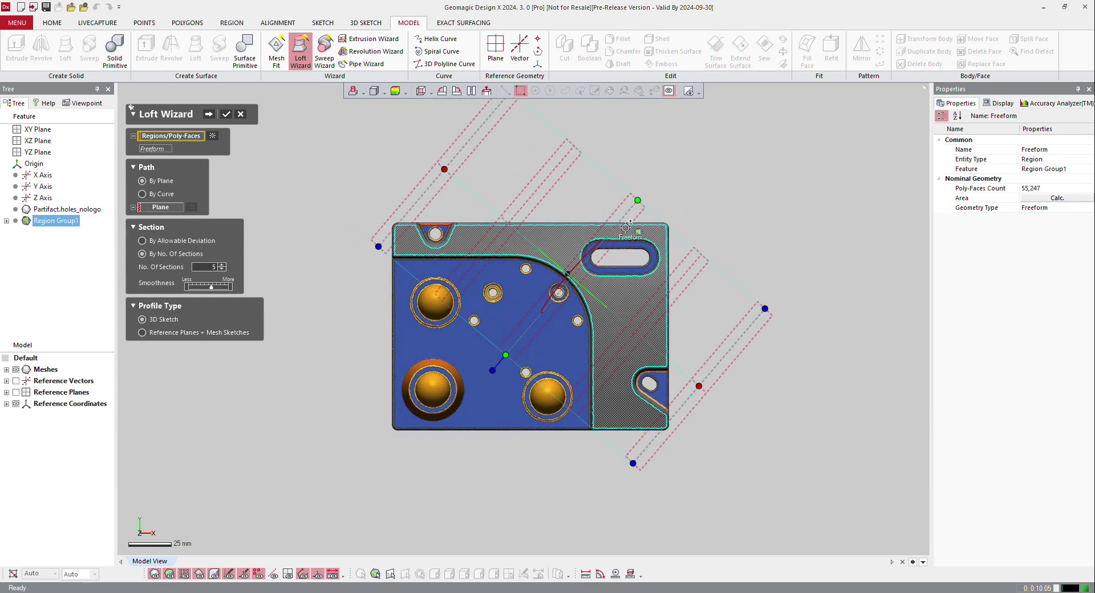
- Drag the plane handles so the section planes stand vertical across the part
drag(495, 371, 573, 416)
drag(404, 275, 363, 274)
drag(545, 397, 547, 399)
scroll(551, 304, up, 2)
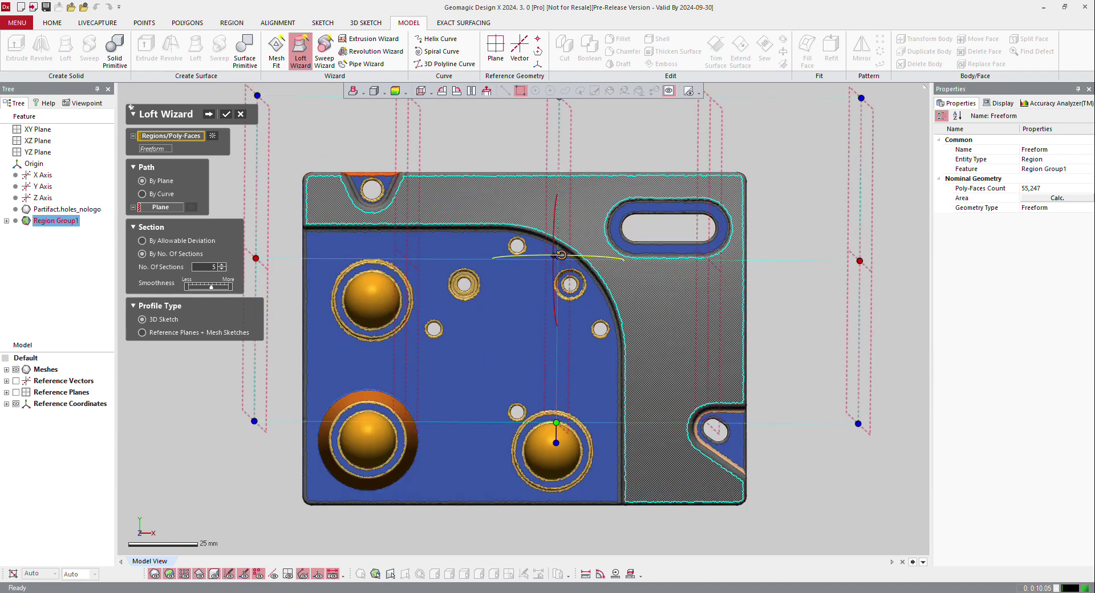
drag(563, 255, 585, 258)
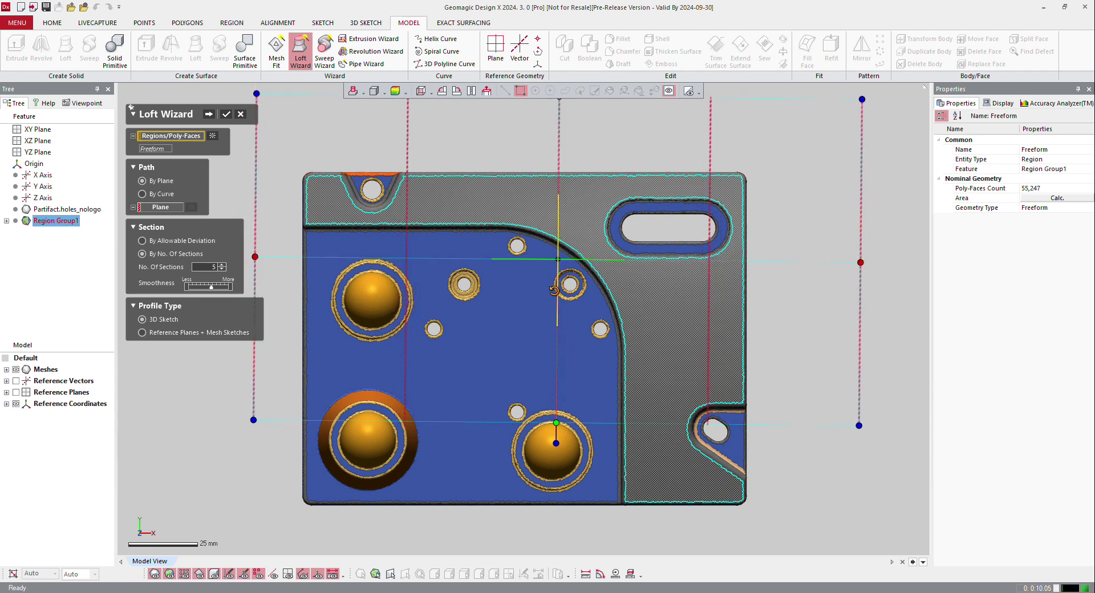
- Pull all four loft-plane edges in to the part outline and rotate it square to the axes
scroll(550, 288, down, 3)
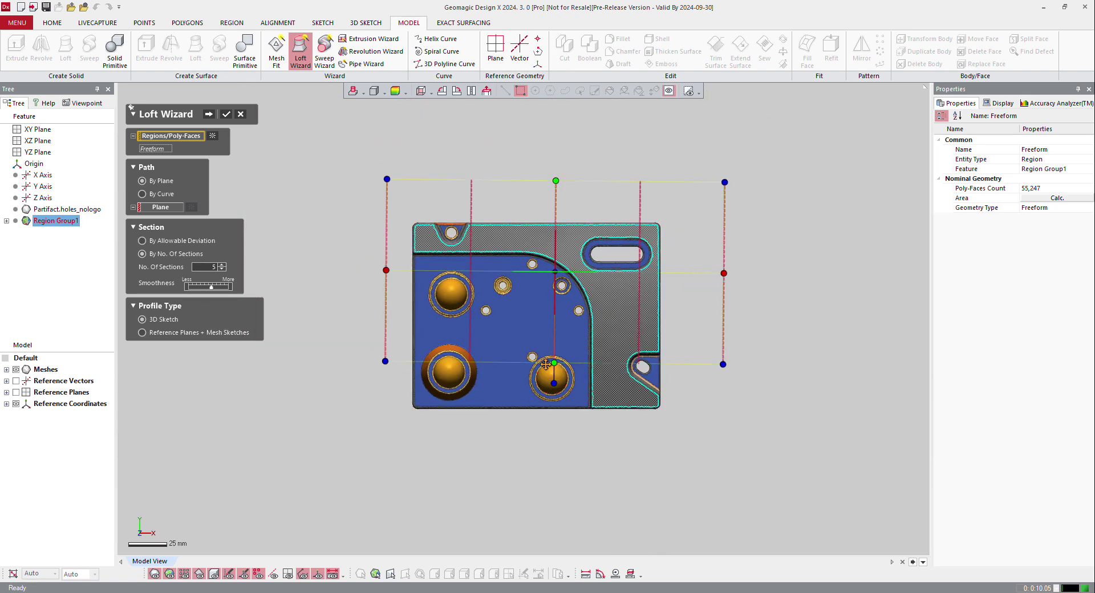
drag(547, 383, 545, 456)
right_drag(533, 454, 477, 422)
key(ctrl+5)
drag(397, 318, 401, 317)
drag(723, 320, 665, 321)
drag(534, 455, 535, 423)
drag(537, 181, 536, 208)
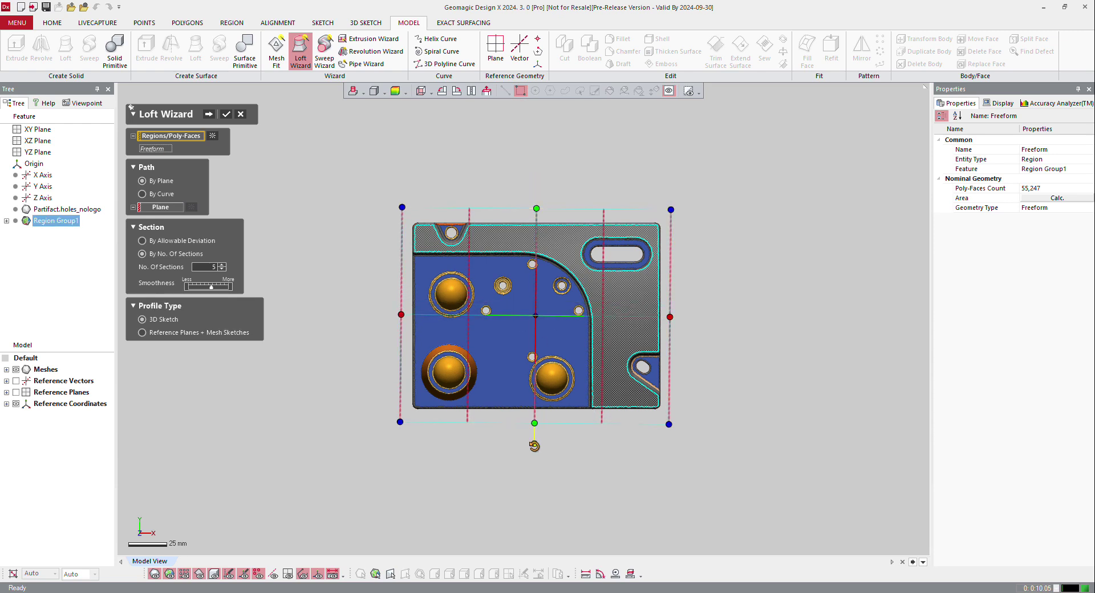
drag(534, 446, 535, 446)
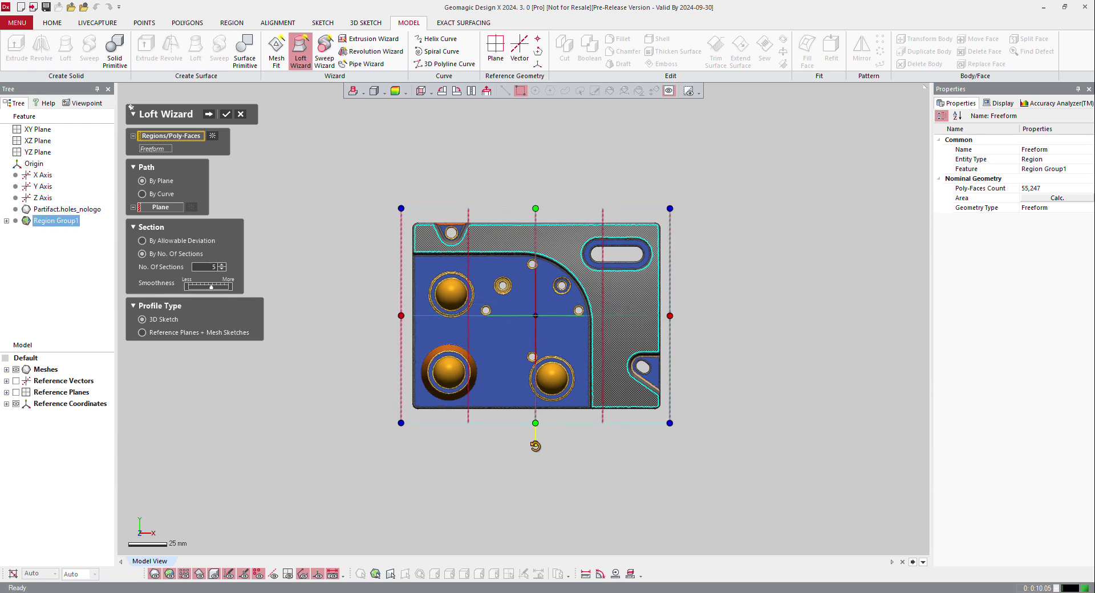
- Build Loft1 with sections set By Allowable Deviation (0.1 mm)
click(143, 240)
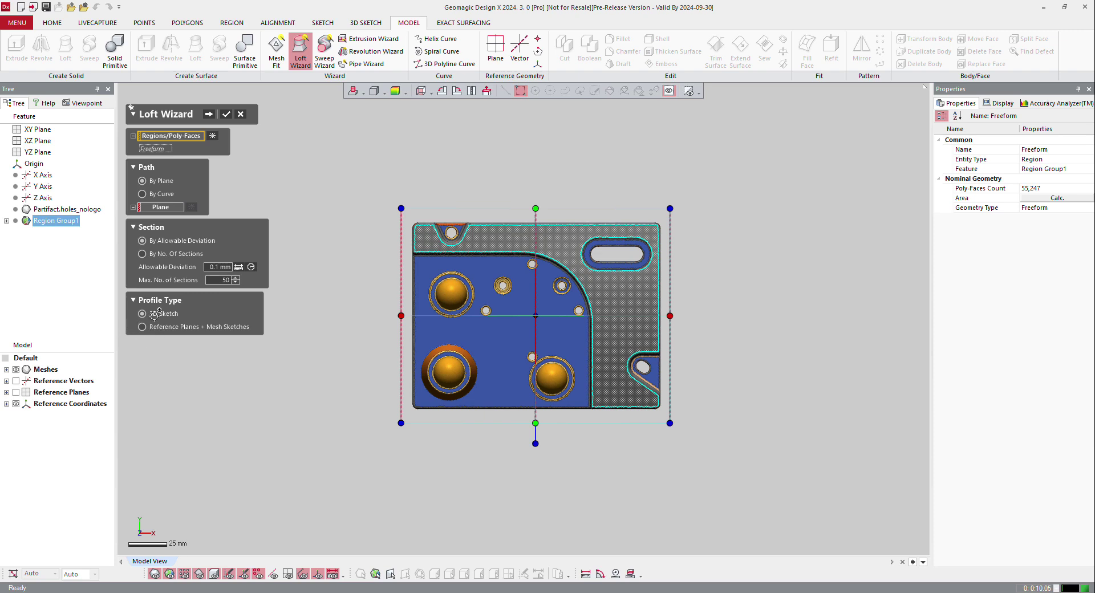
click(209, 114)
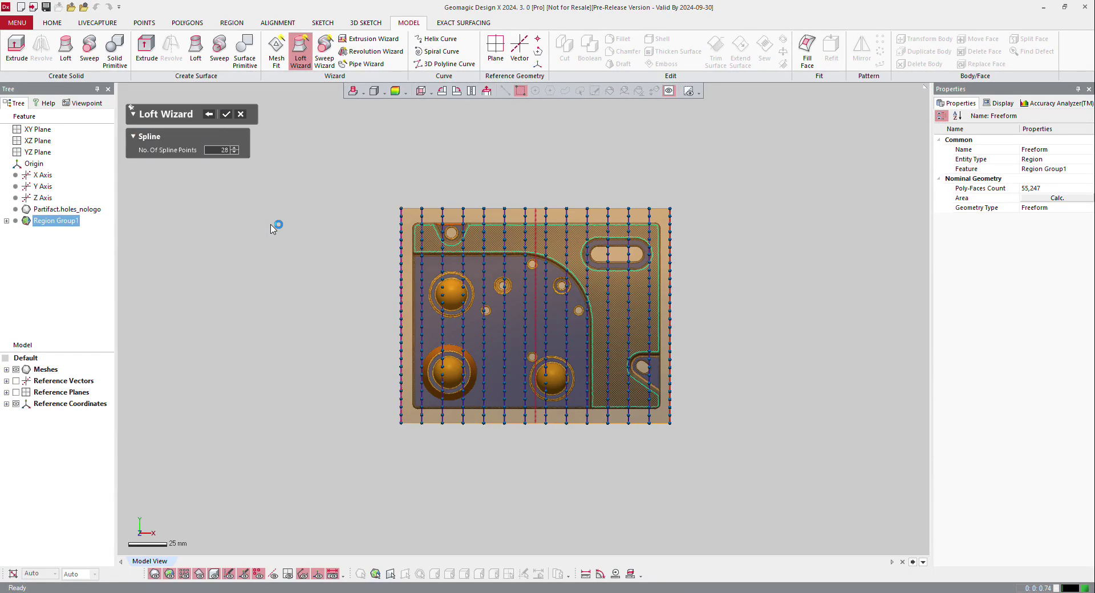
right_drag(453, 393, 571, 399)
click(228, 113)
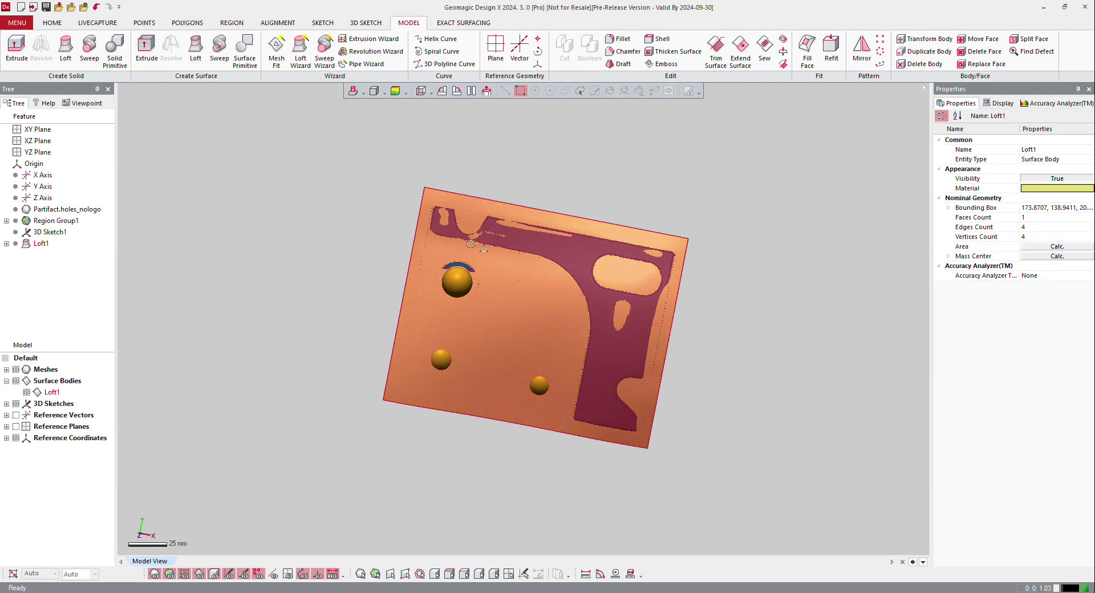
- Hide Surface Bodies so only the segmented mesh shows, turning the slotted edge up
right_drag(450, 245, 542, 247)
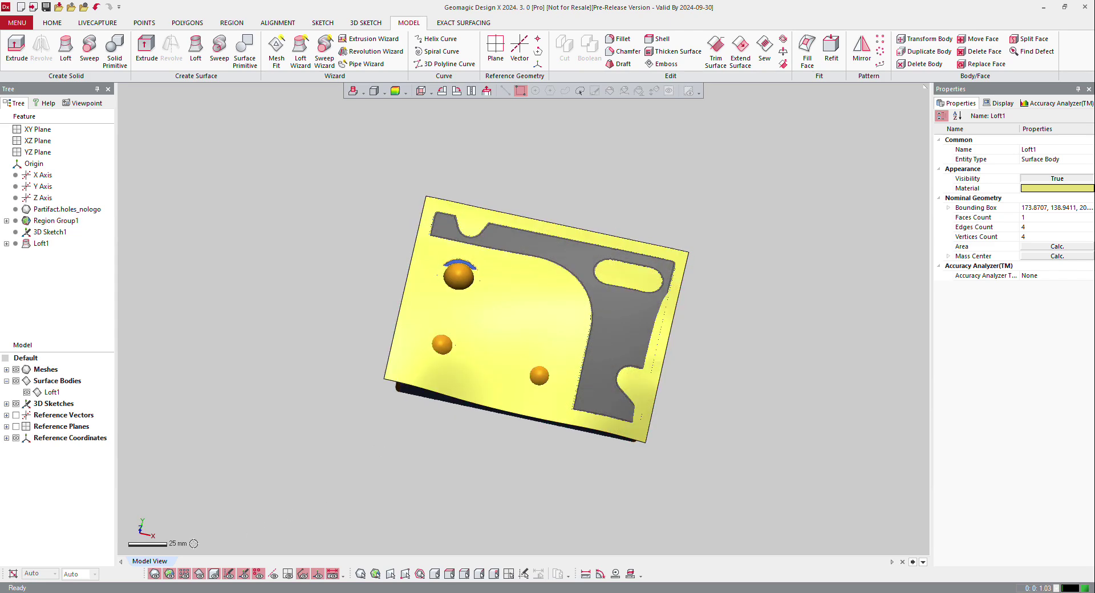
click(199, 573)
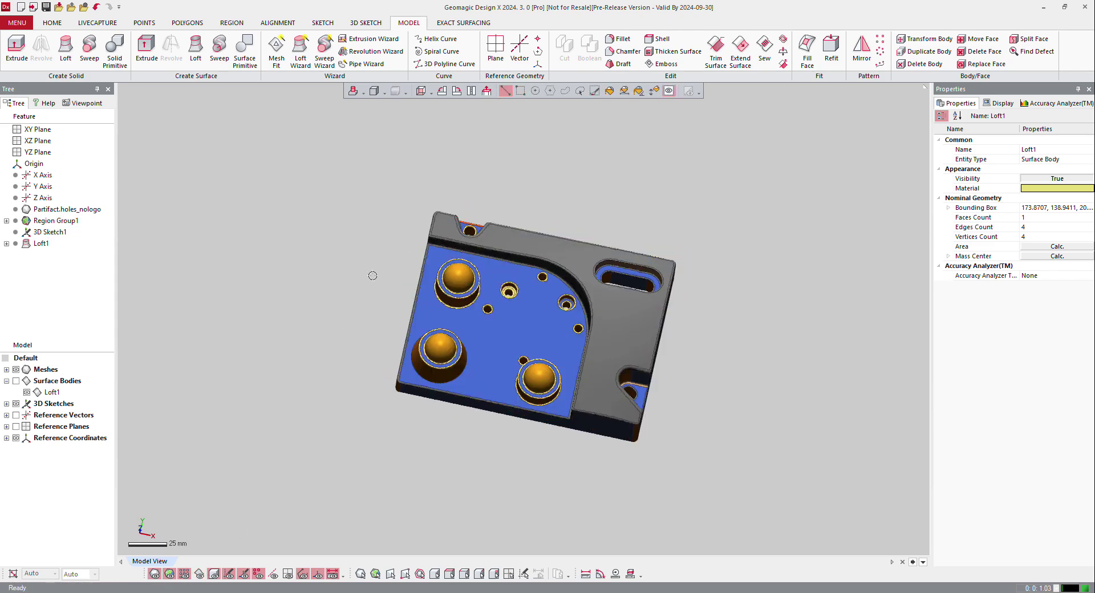
right_drag(459, 346, 392, 408)
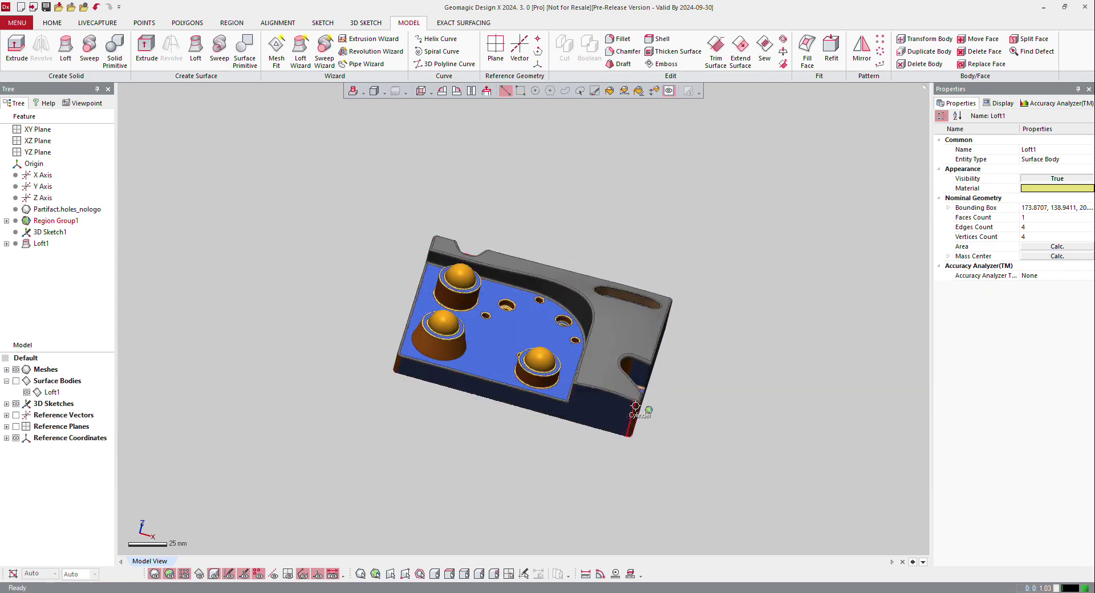
right_drag(354, 501, 527, 500)
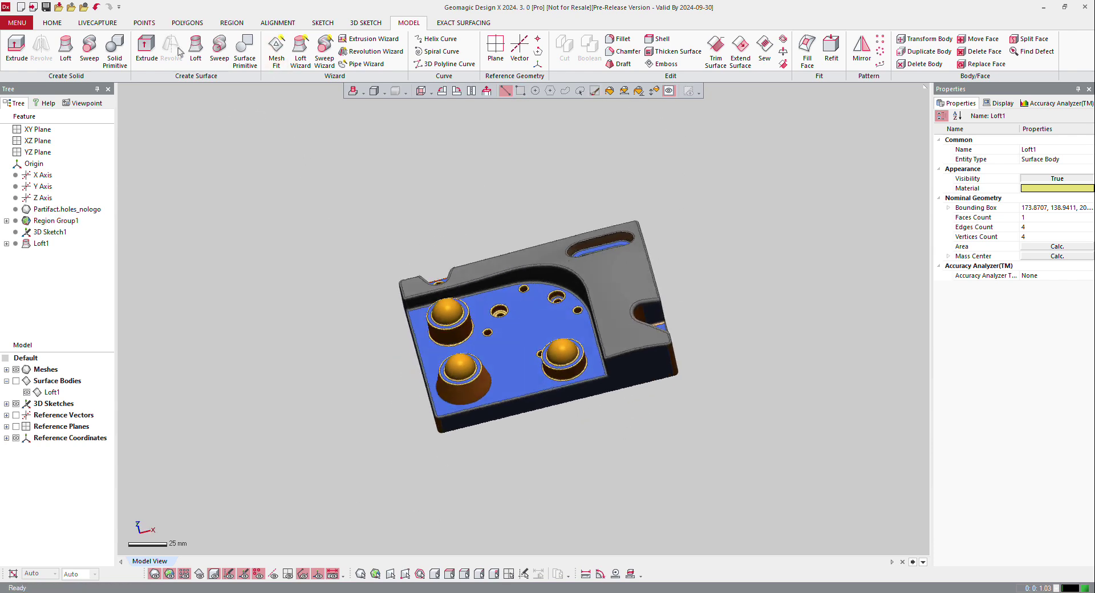
- In Extrusion Wizard, pick the four planar wall regions as the extrusion sides
click(371, 38)
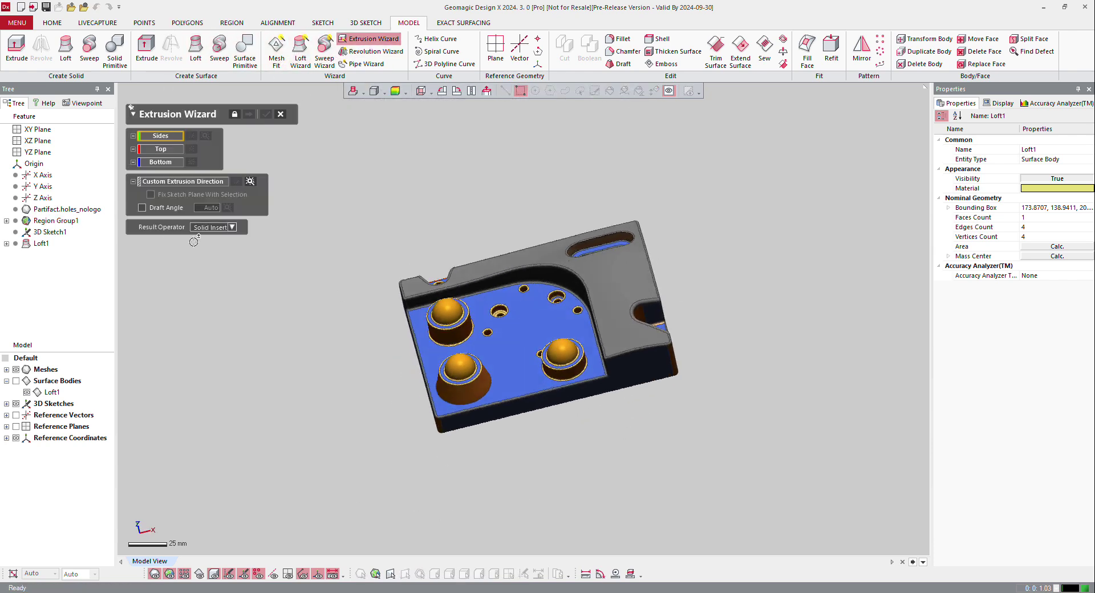
right_drag(296, 347, 448, 391)
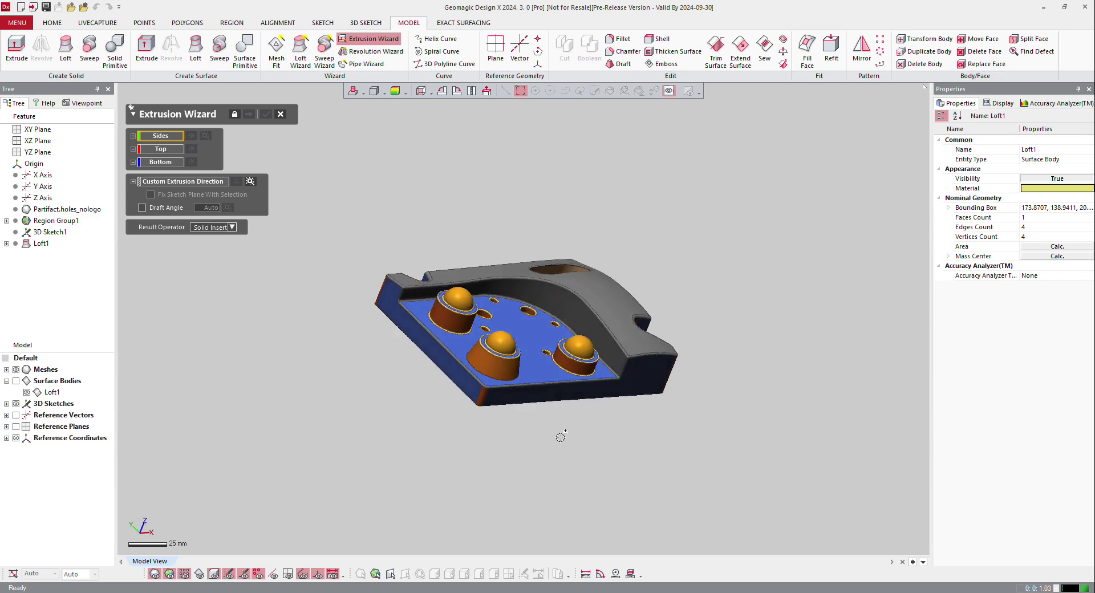
click(587, 395)
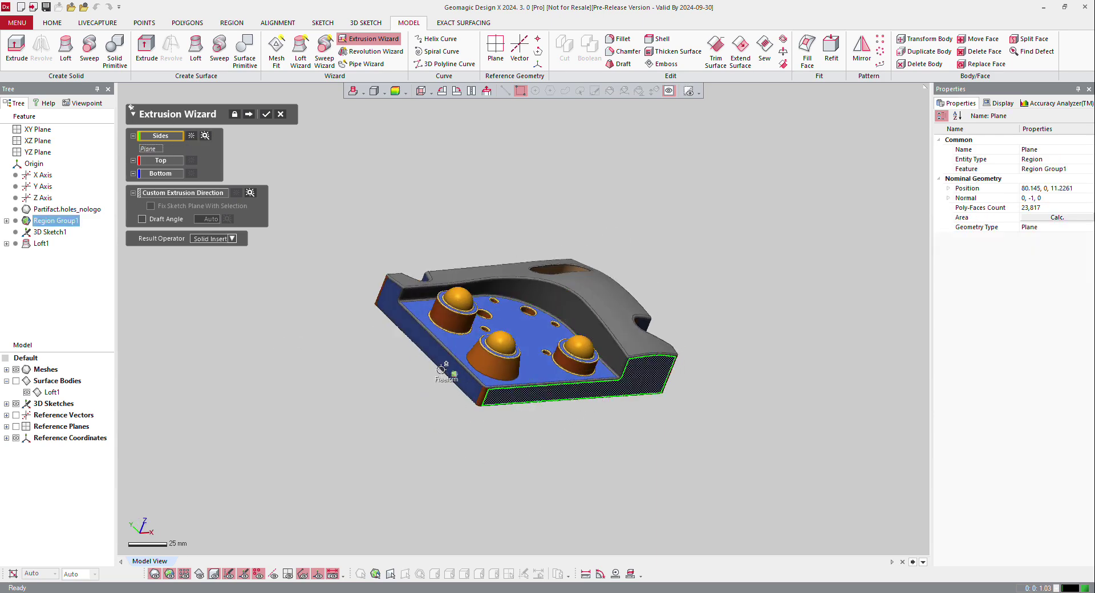
right_drag(361, 289, 419, 323)
click(434, 288)
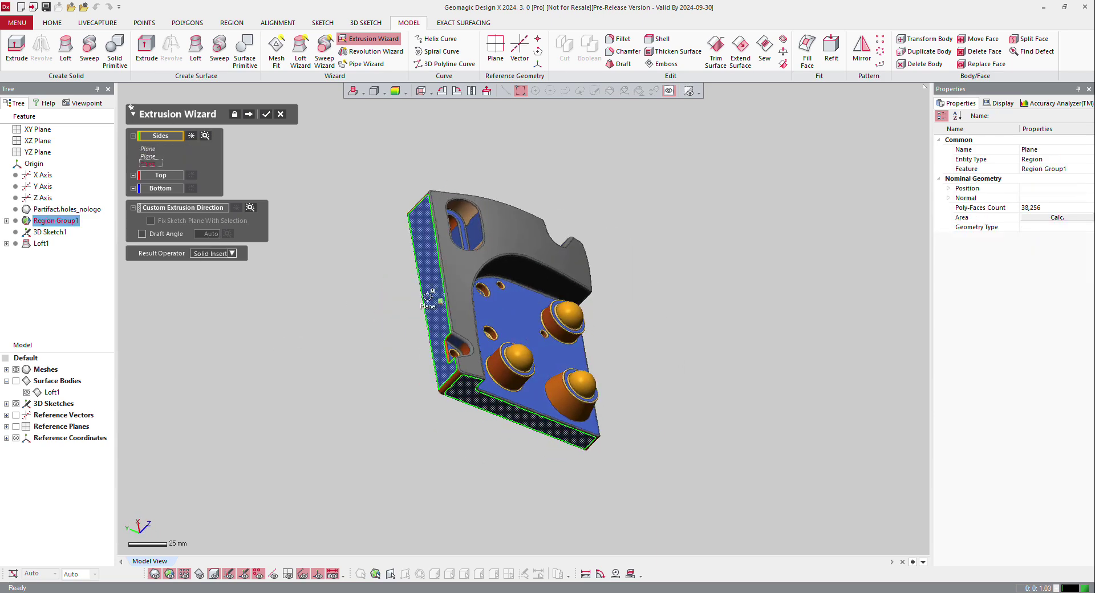
mouse_move(436, 288)
right_down()
mouse_move(498, 491)
mouse_move(484, 285)
right_up()
click(471, 228)
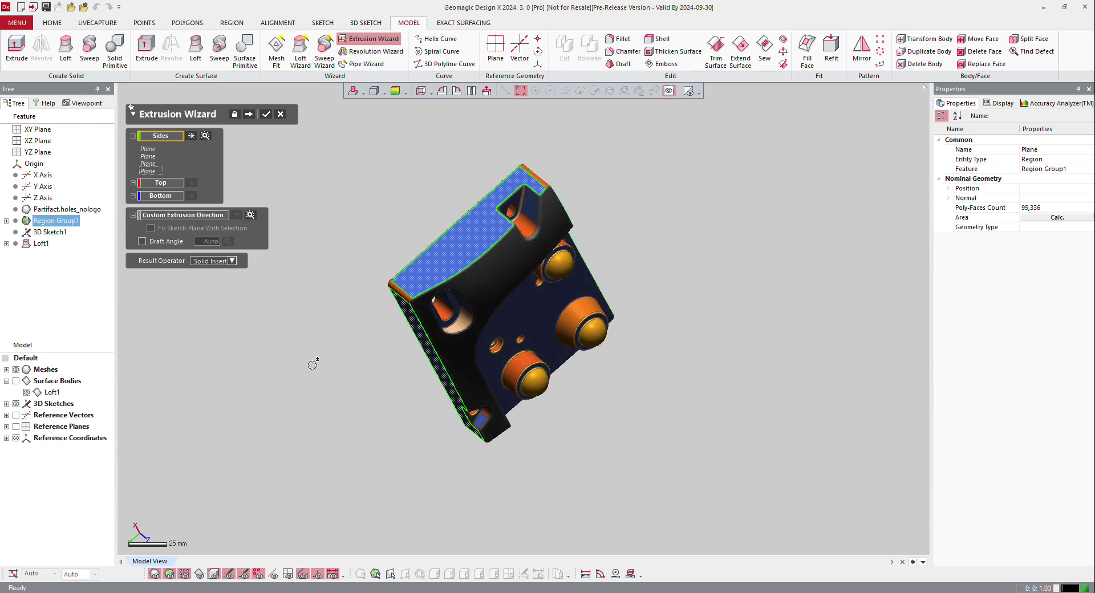
right_drag(493, 177, 399, 240)
- Show Loft1 again and use its Face 1 as the extrusion top
click(160, 183)
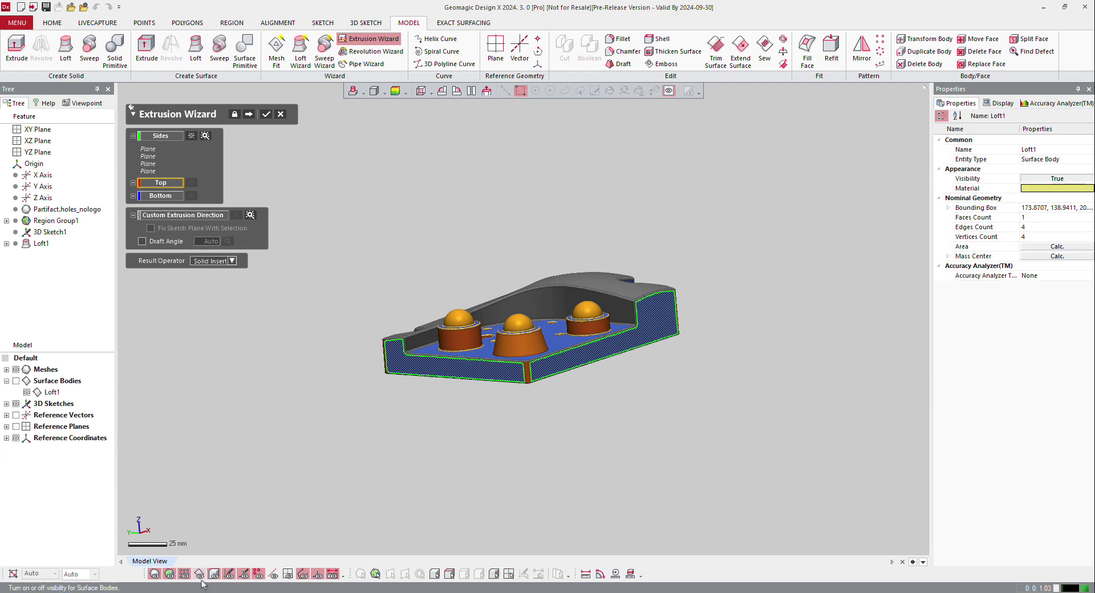
click(184, 574)
click(544, 310)
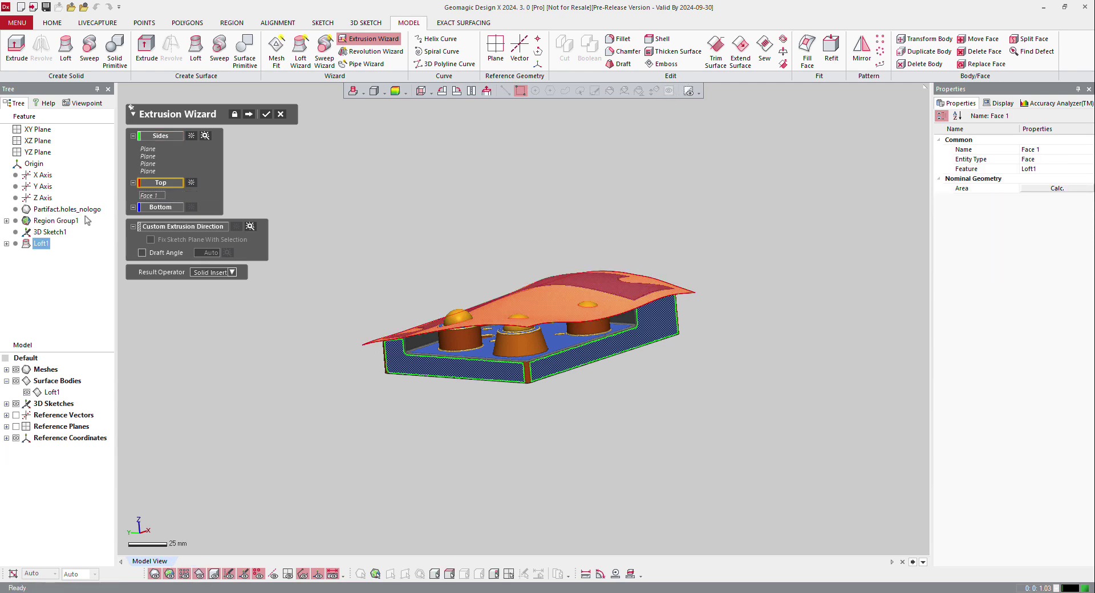
click(152, 207)
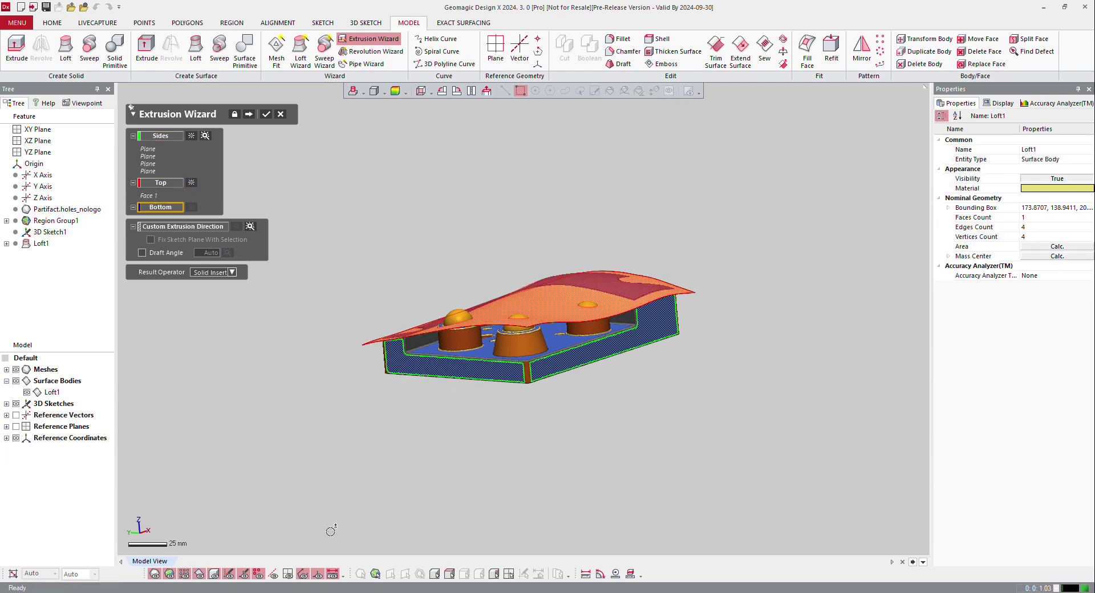
- Use the XY Plane as both the extrusion bottom and its custom direction
click(286, 576)
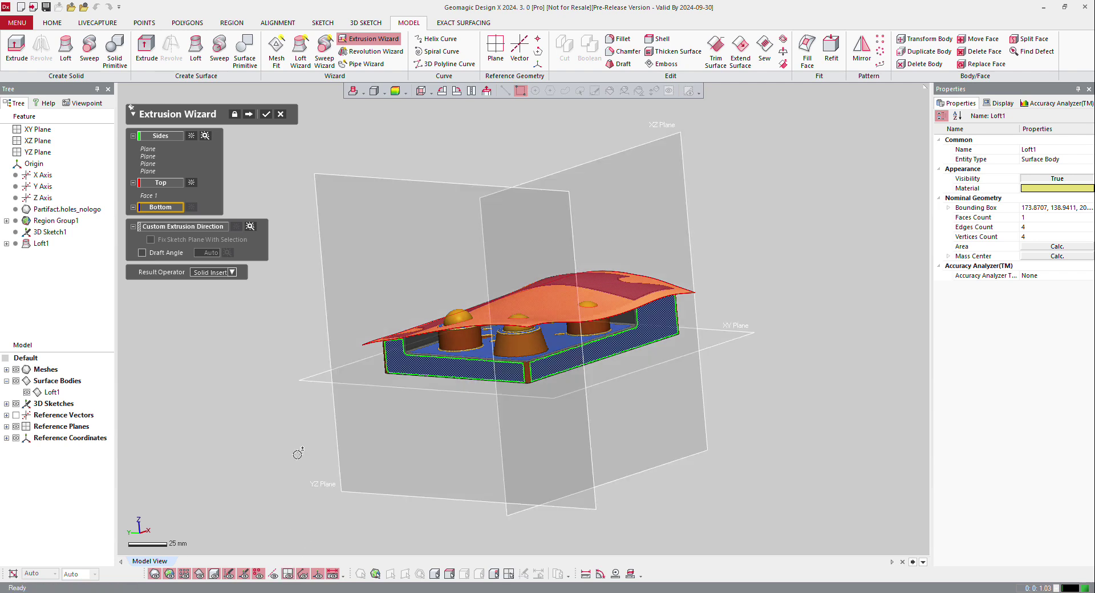
click(303, 380)
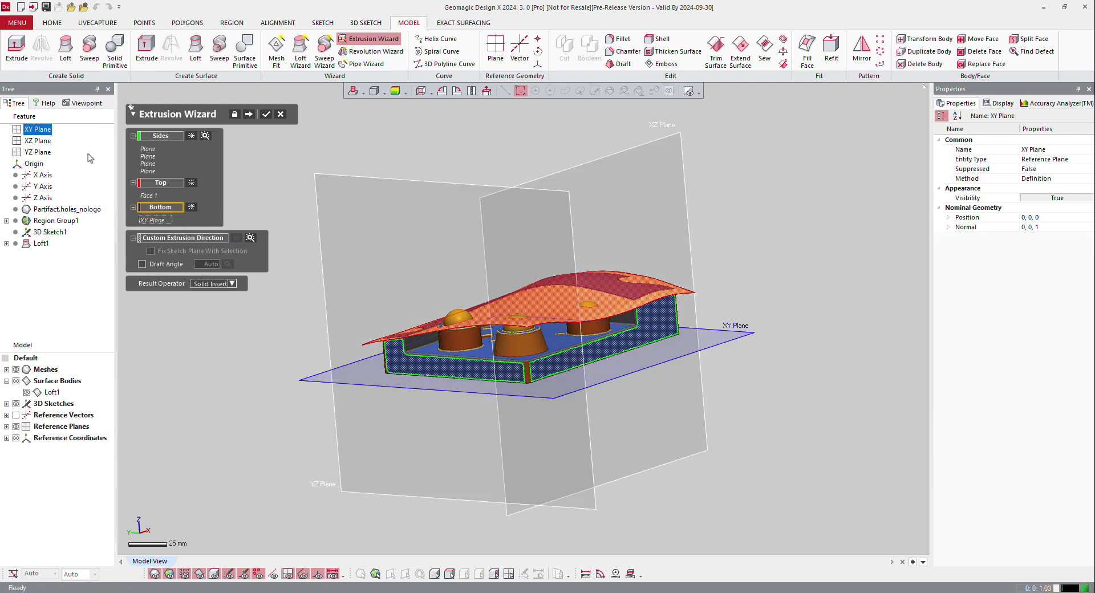
right_drag(456, 348, 442, 350)
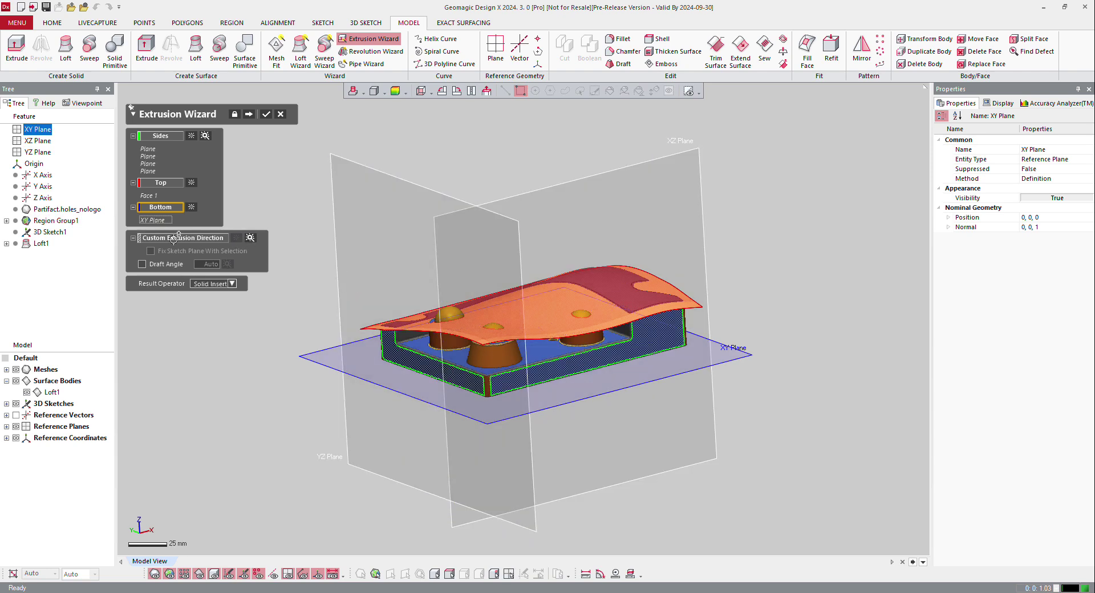
click(251, 235)
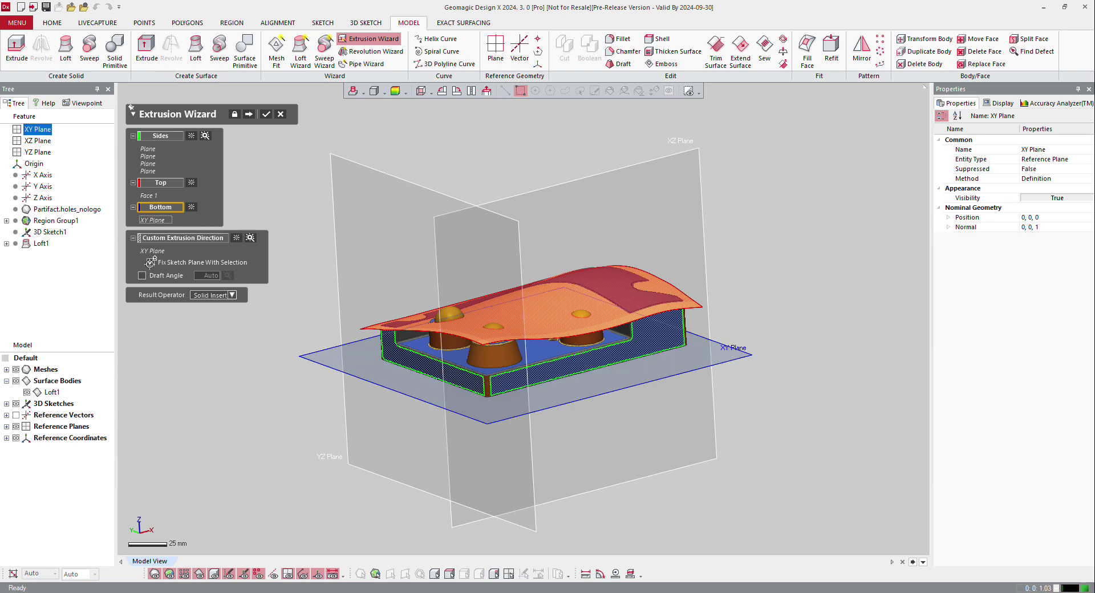
- Leave the draft angle off and keep the result as Solid Insert
click(143, 275)
click(240, 275)
click(142, 274)
click(231, 295)
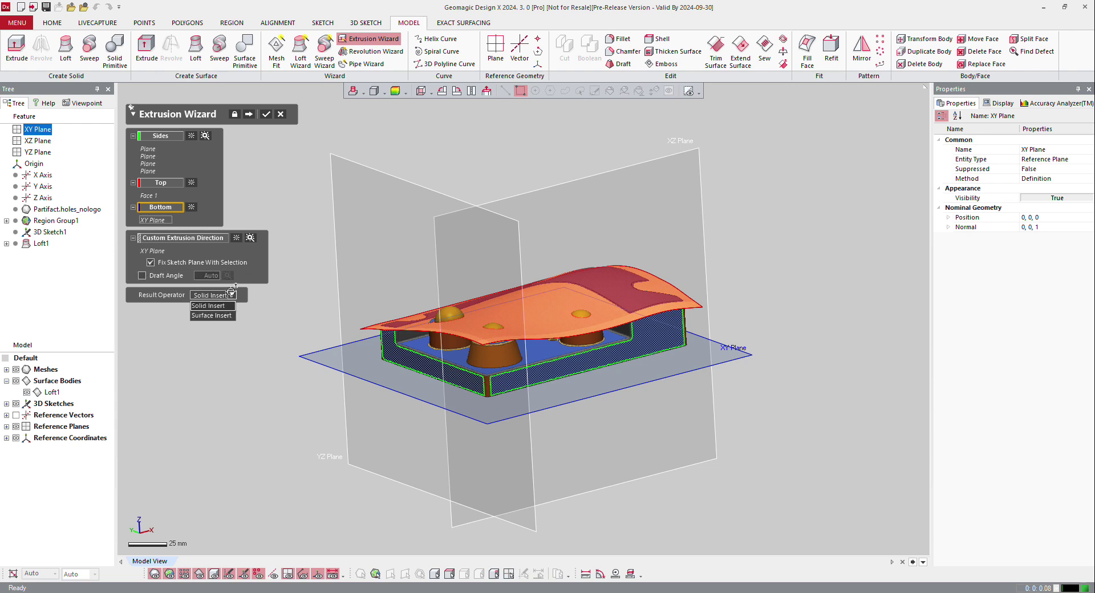
click(231, 292)
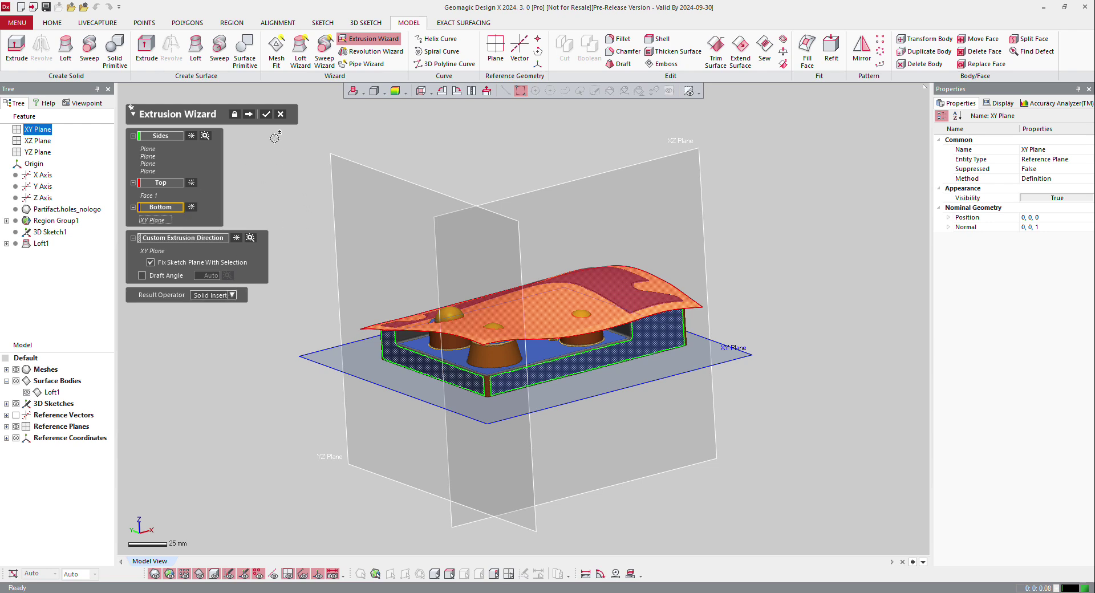
- Finish the Extrusion Wizard through Auto Sketch, with surfaces hidden, to create Extrude1
click(254, 114)
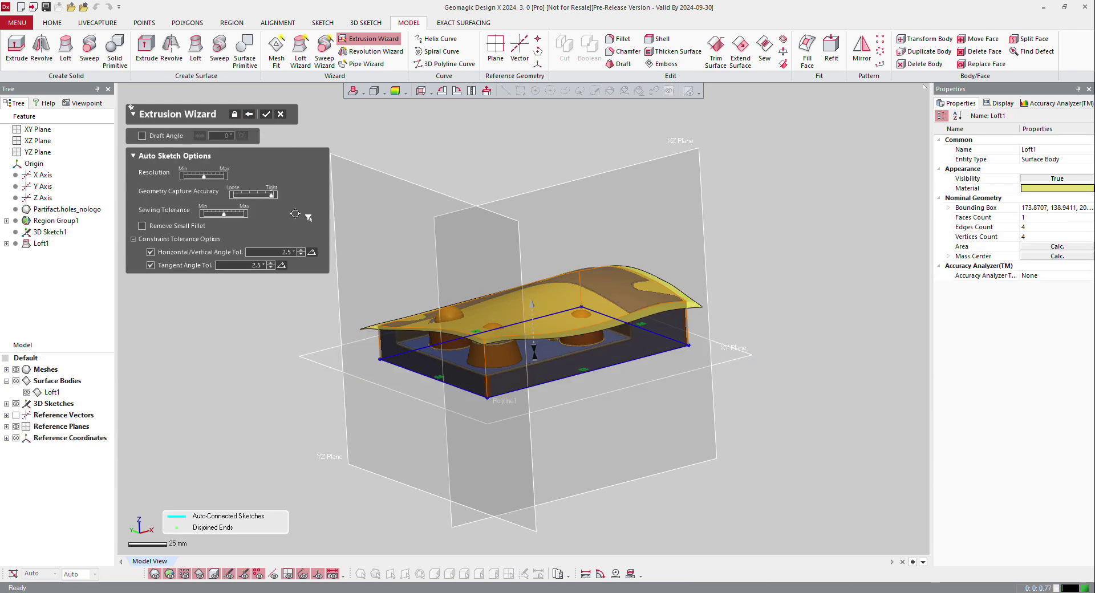
right_drag(470, 282, 627, 360)
click(199, 574)
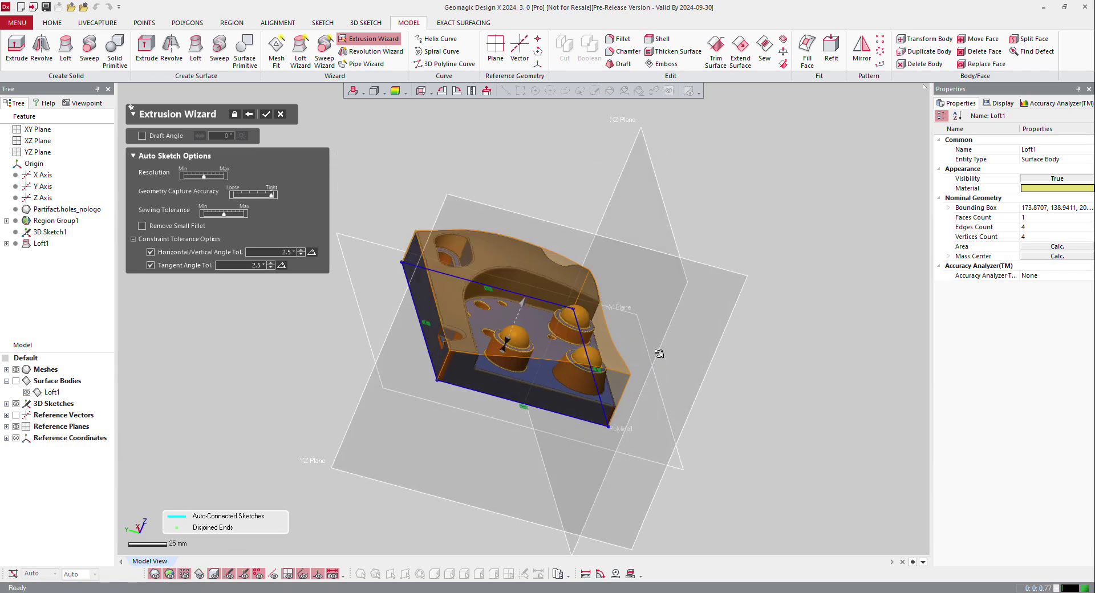
right_drag(473, 484, 396, 250)
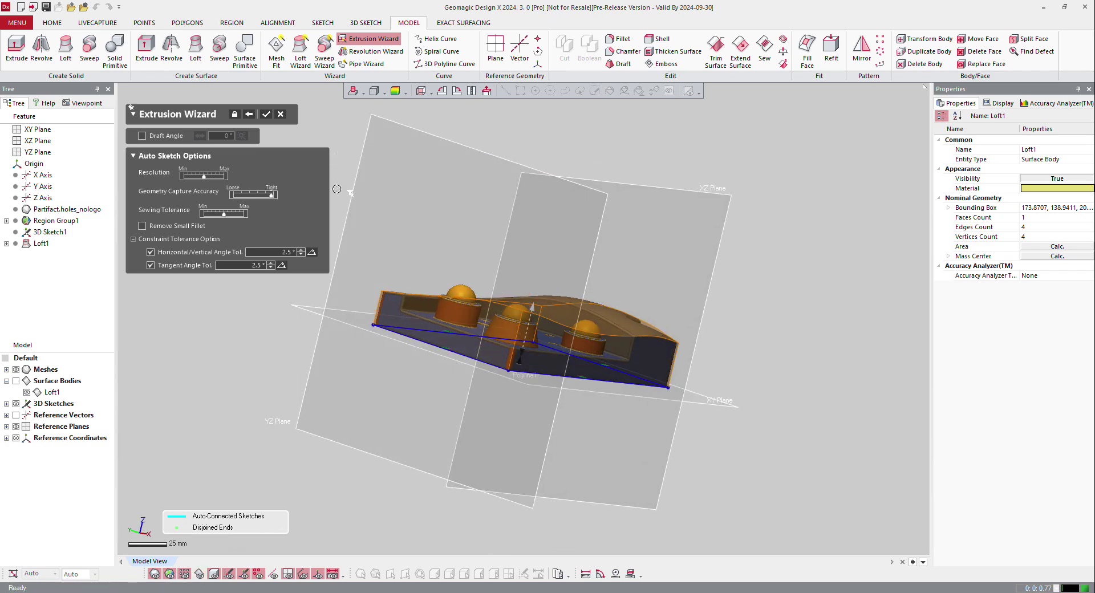
click(265, 115)
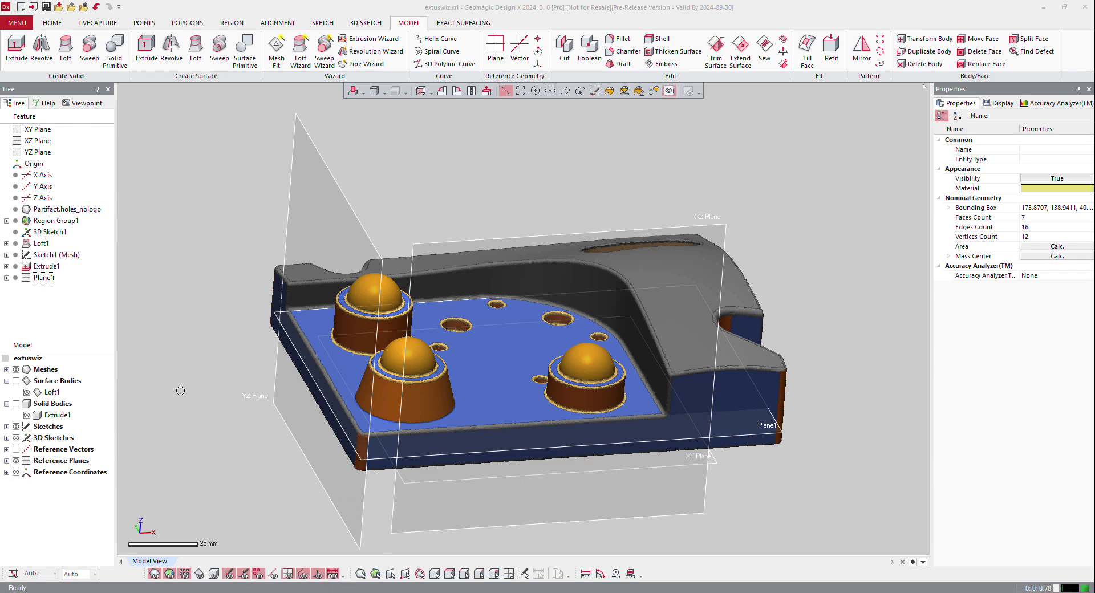
right_click(286, 339)
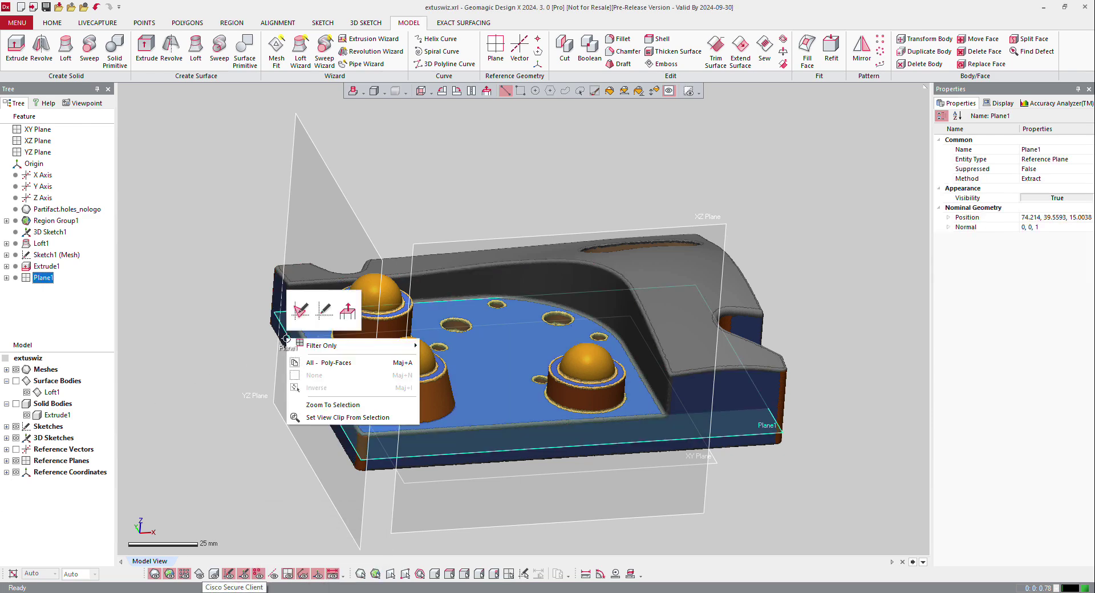
- Create a mesh sketch on Plane1 offset 3.5 mm, limited to the Freeform region
click(300, 310)
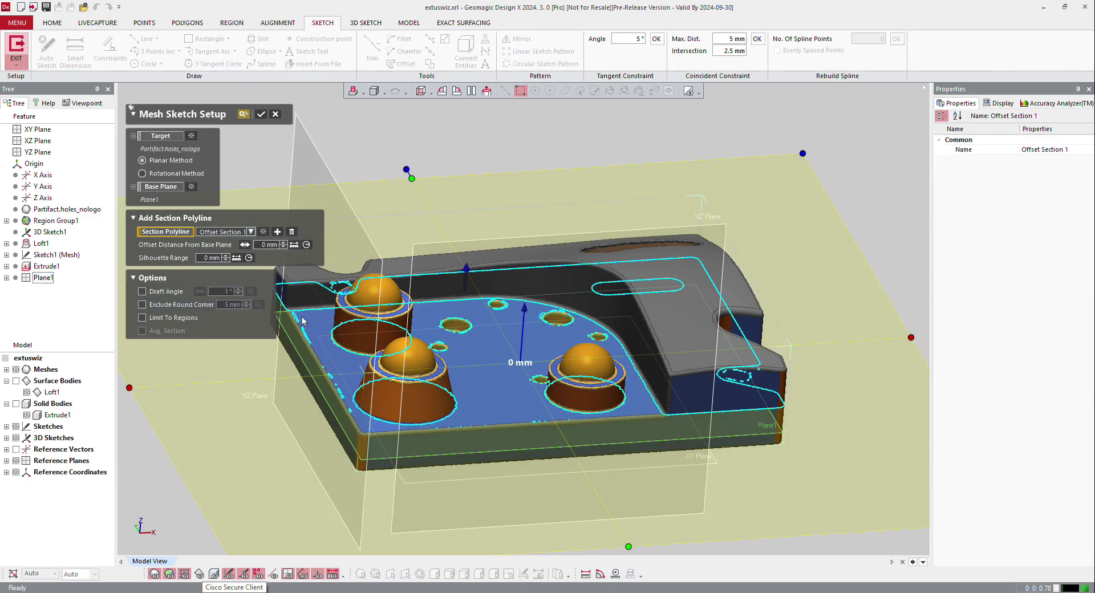
drag(524, 305, 526, 300)
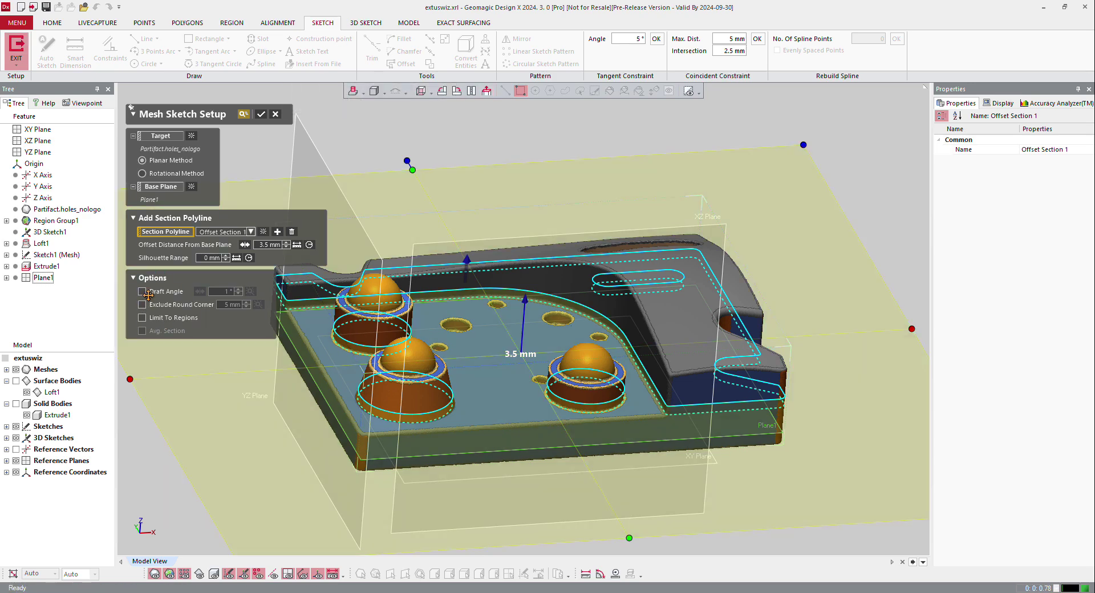
click(141, 317)
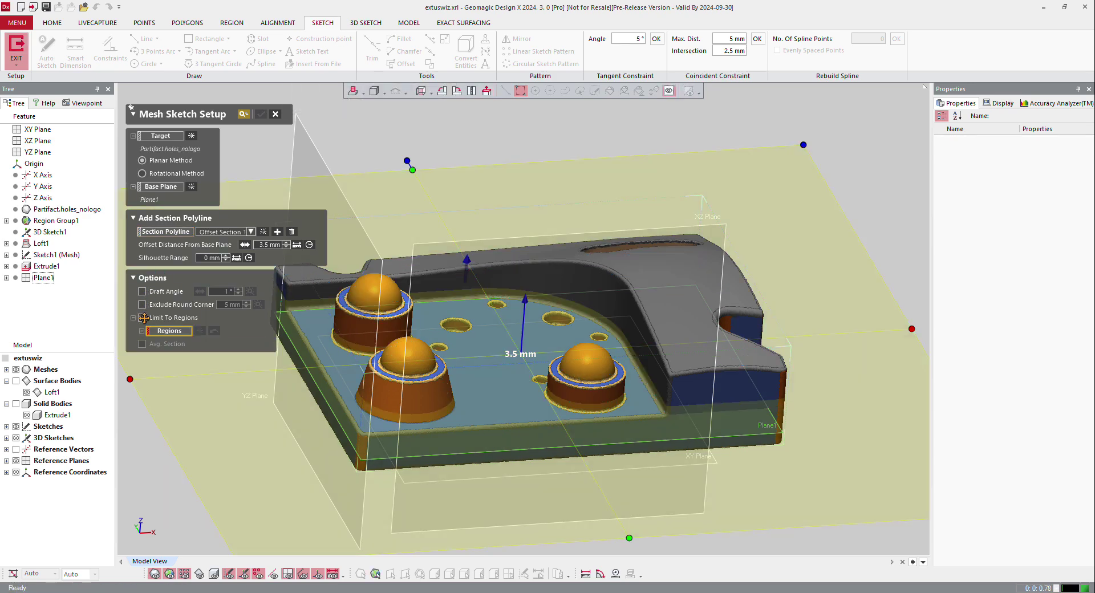
click(551, 287)
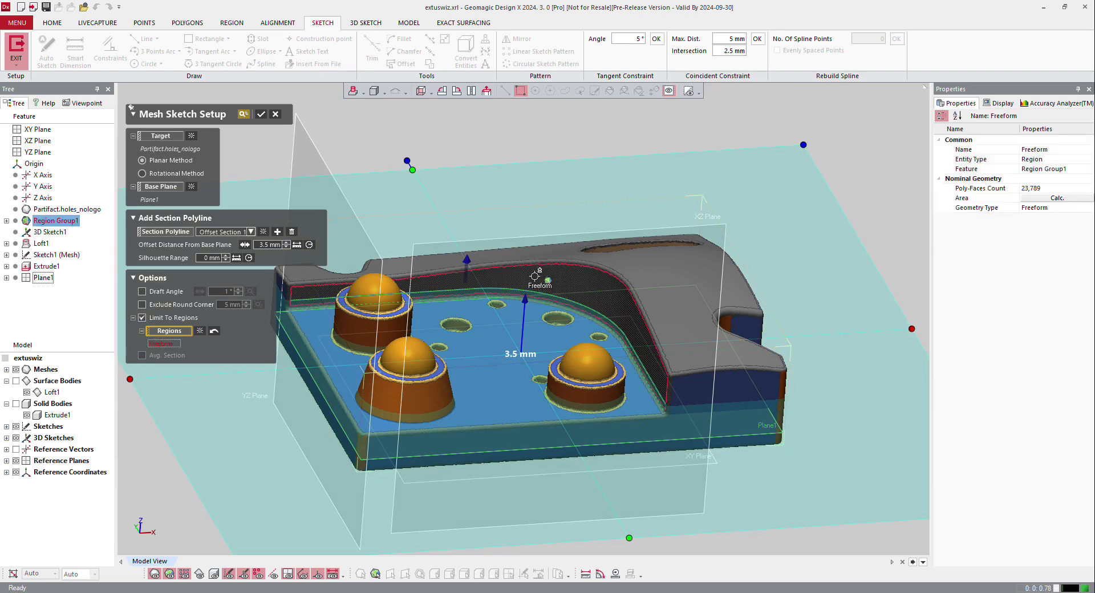
click(261, 114)
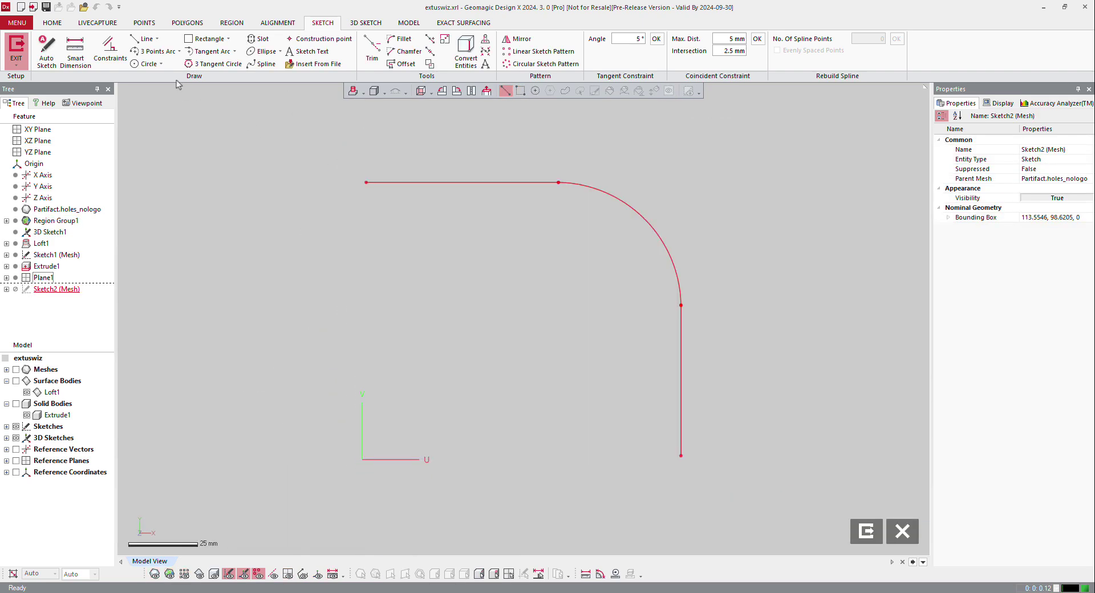
- Fit a rectangle to the top and right profile lines using Fit Polyline
click(206, 38)
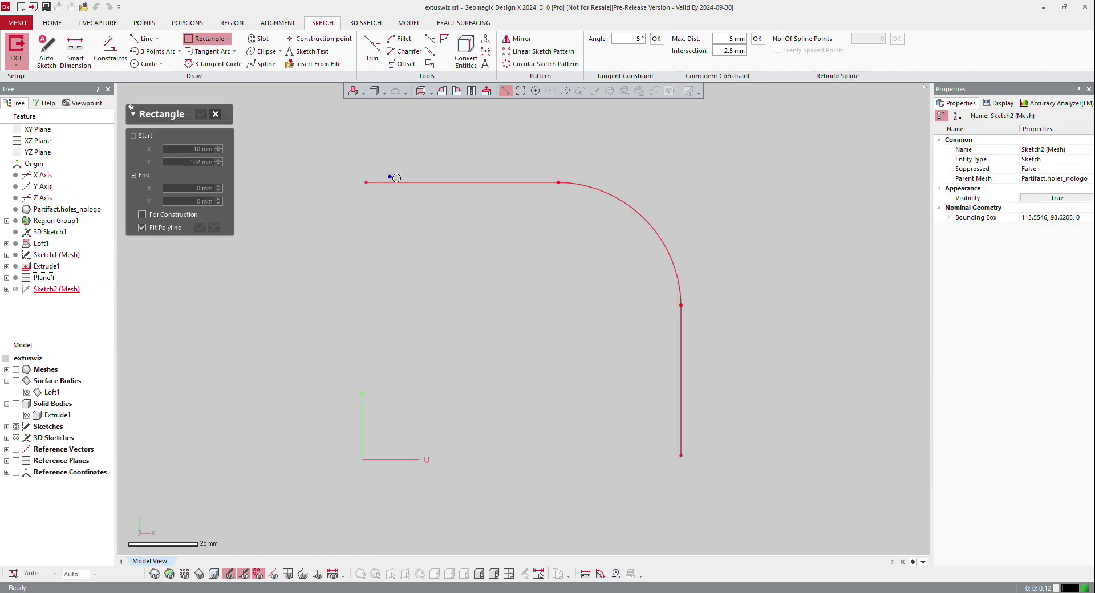
click(392, 182)
click(679, 386)
click(199, 114)
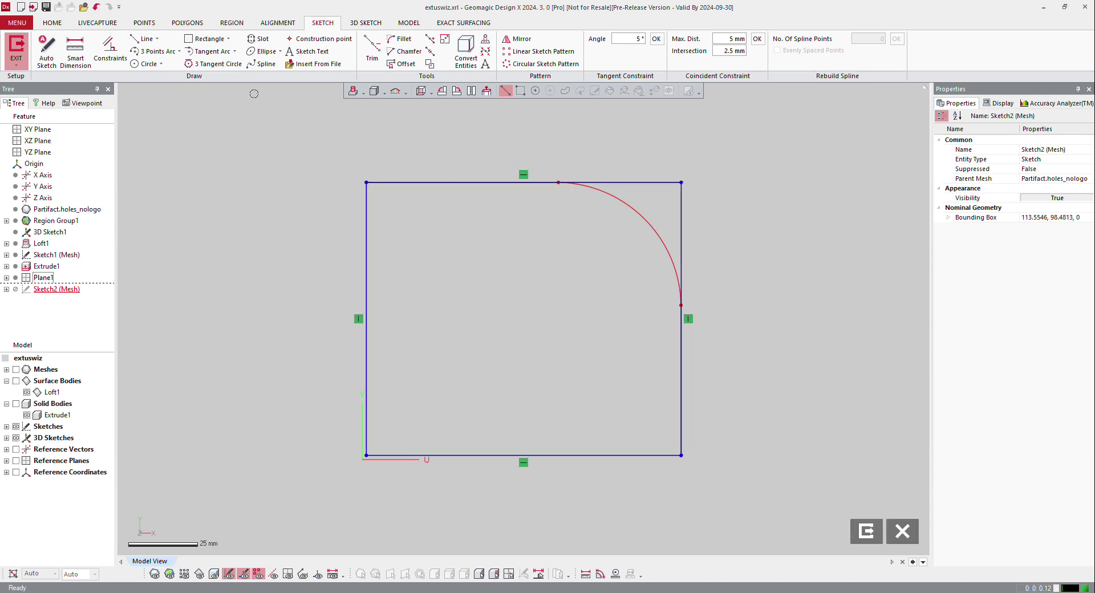
- Round the top-right corner with a fillet of radius 45 mm
click(399, 38)
scroll(732, 211, up, 3)
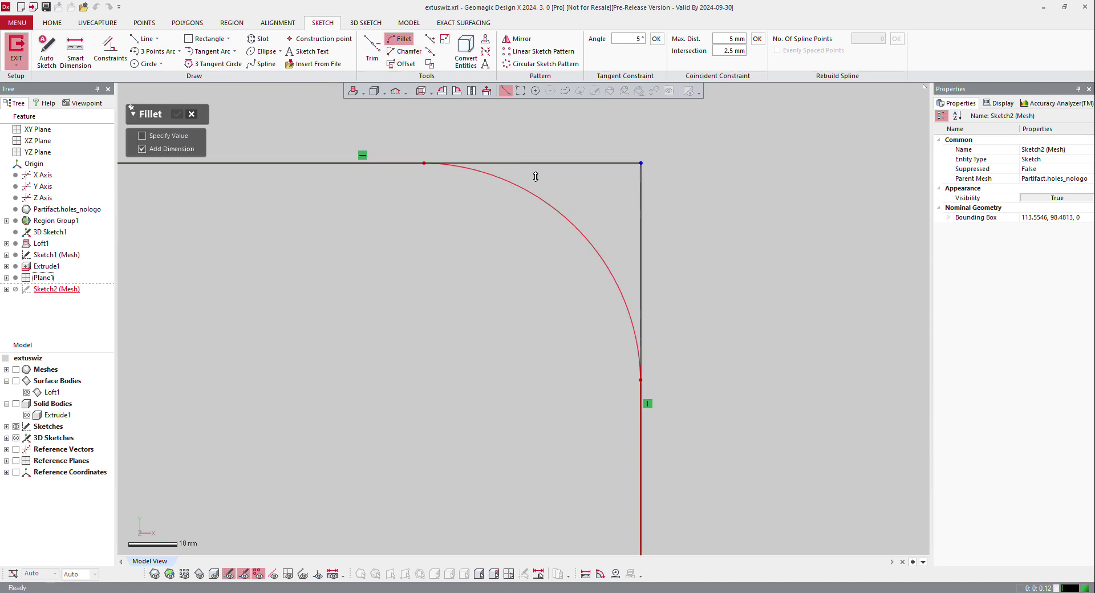
click(539, 164)
click(640, 219)
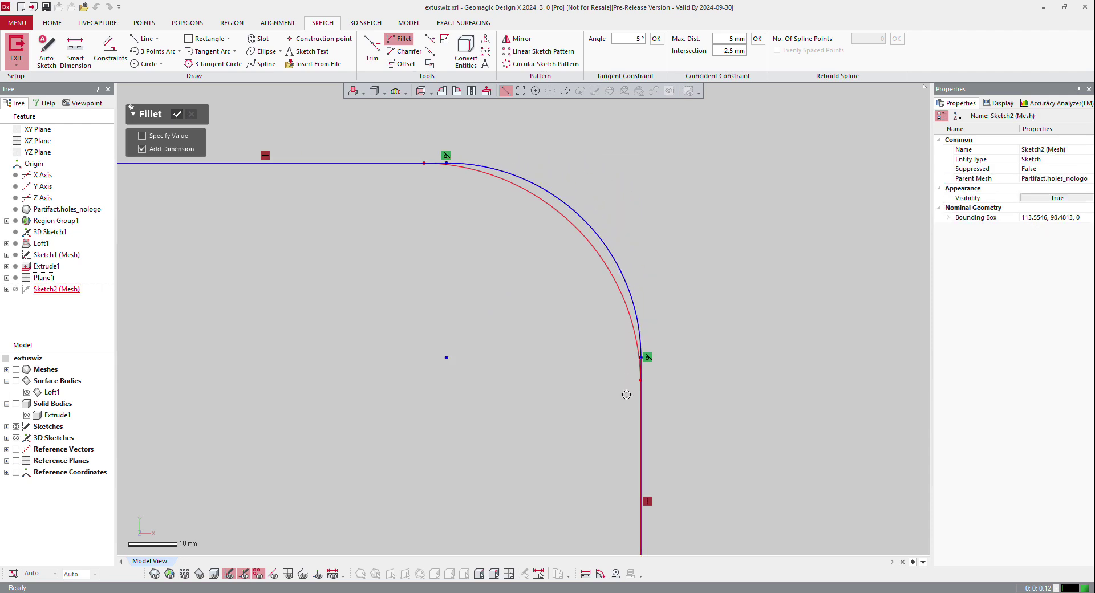
click(623, 378)
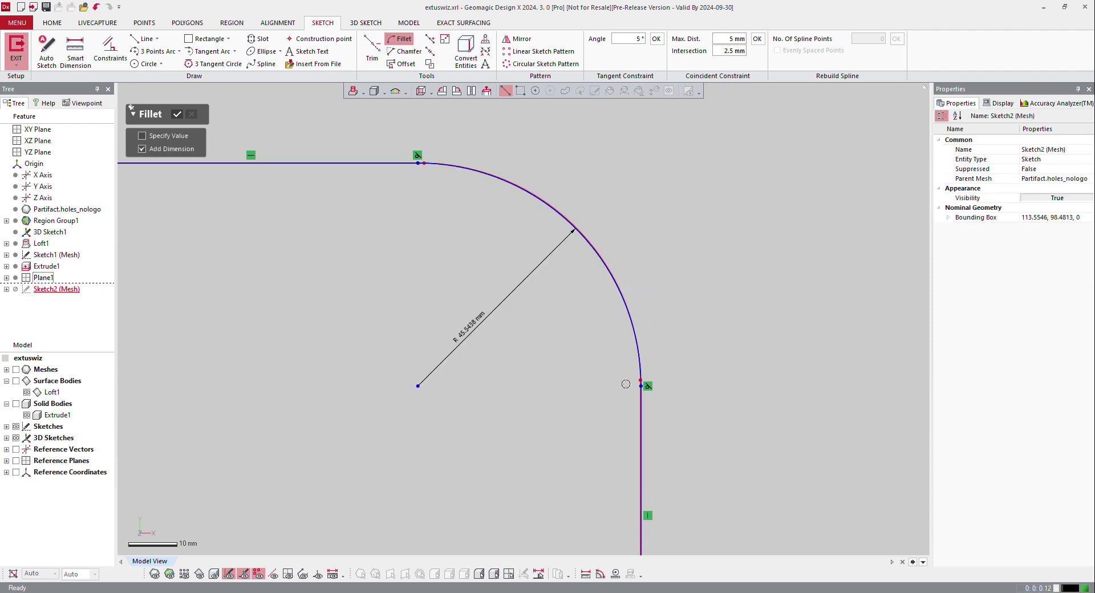
key(Escape)
double_click(469, 337)
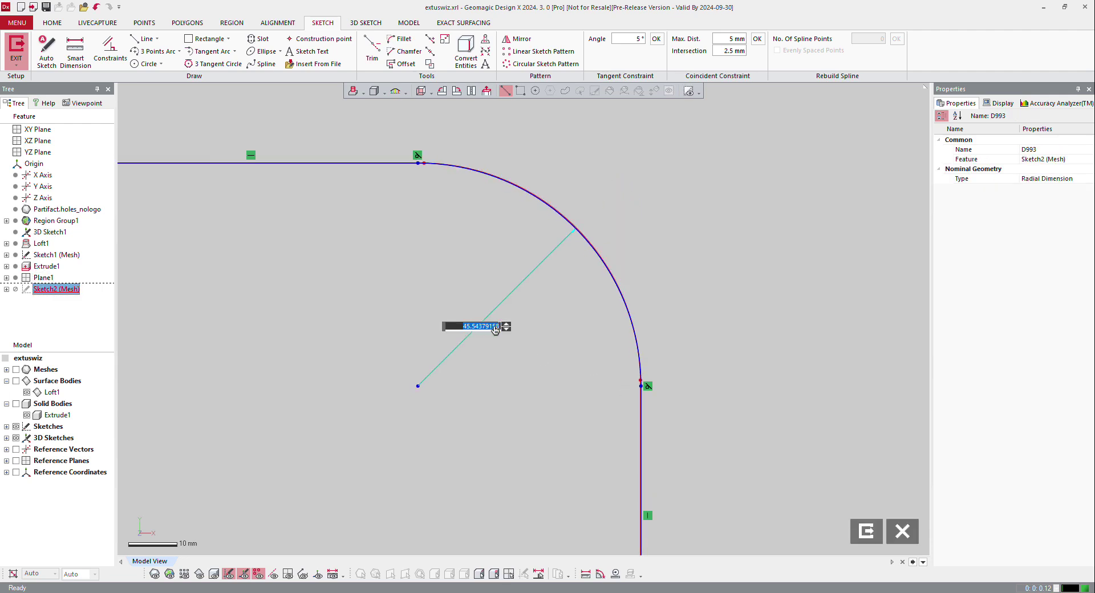
text(45)
key(Return)
- Extend the bottom and left lines outward and exit the sketch
scroll(695, 346, down, 5)
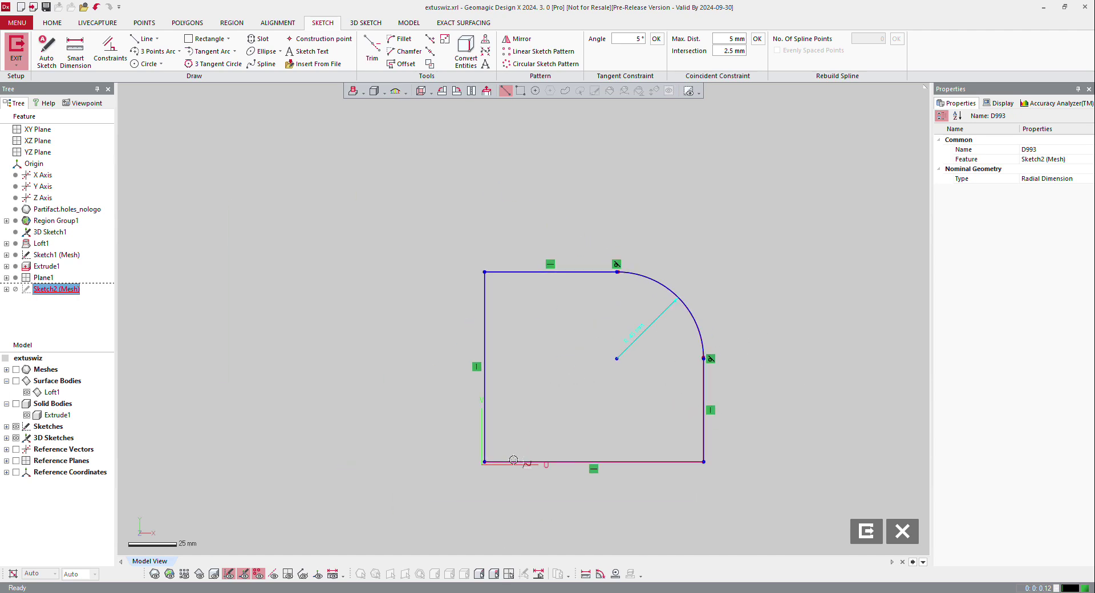
drag(513, 461, 510, 474)
drag(485, 439, 395, 423)
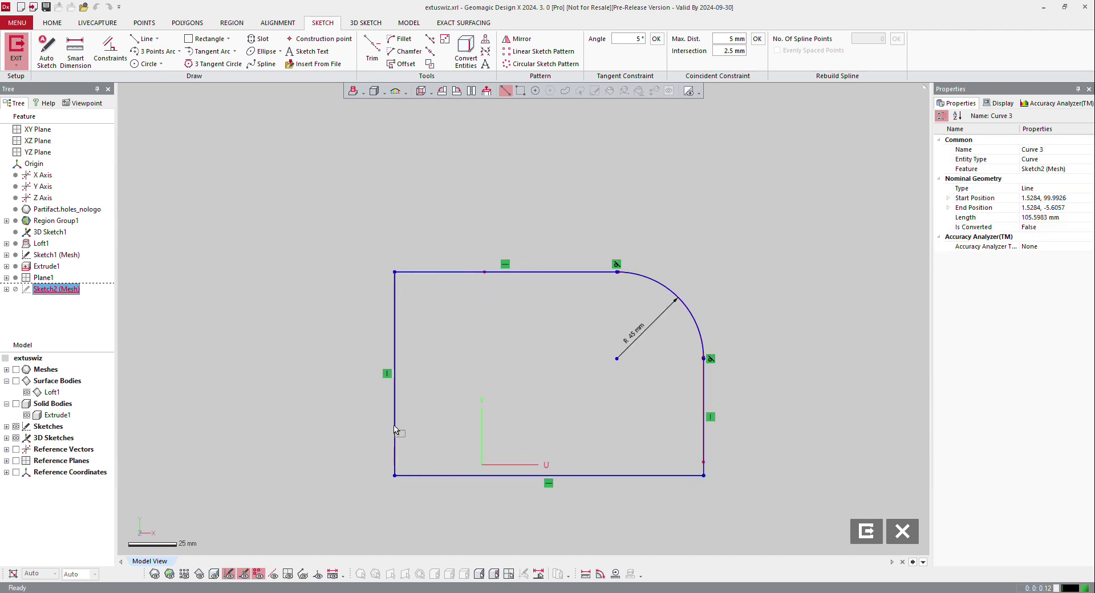
click(16, 47)
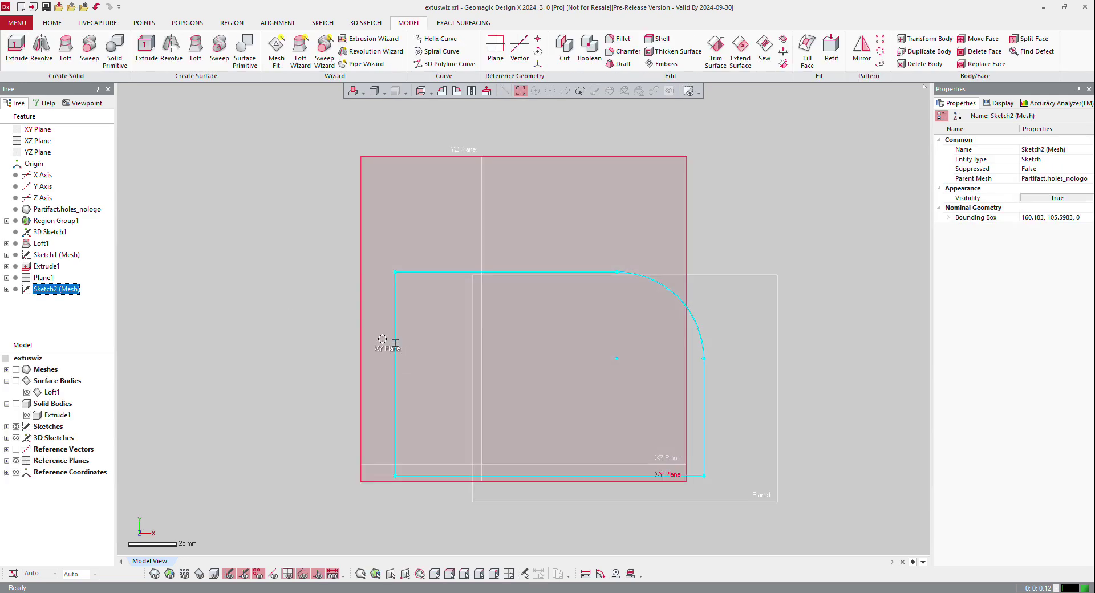
- Cut the solid by extruding Sketch2's rounded profile Through All, then show surface bodies instead of meshes
right_click(427, 273)
click(426, 273)
right_click(430, 272)
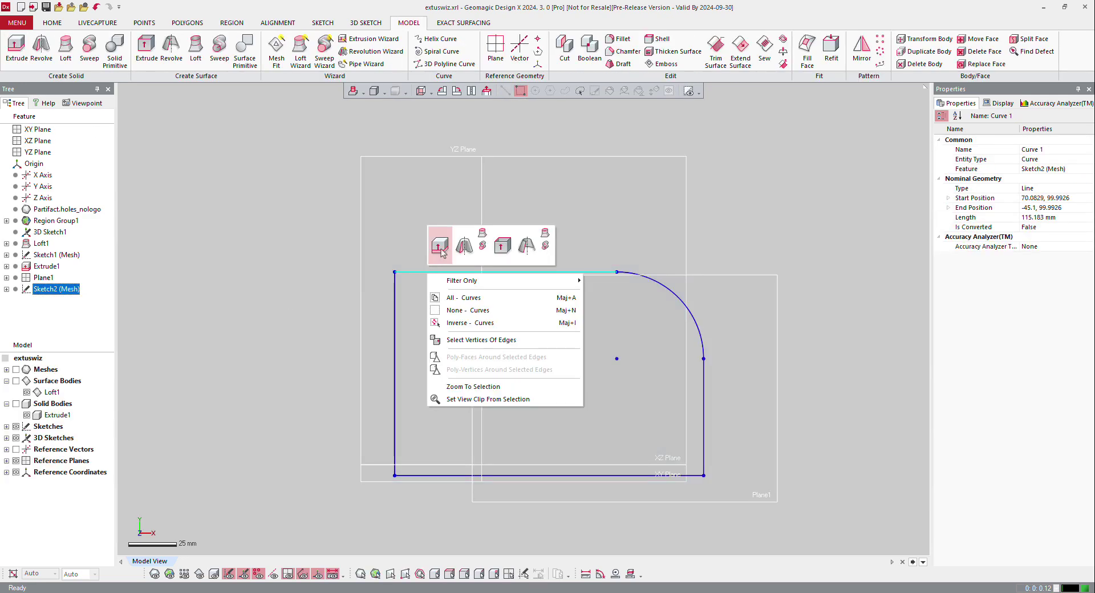
click(443, 240)
right_drag(475, 305, 455, 206)
click(179, 208)
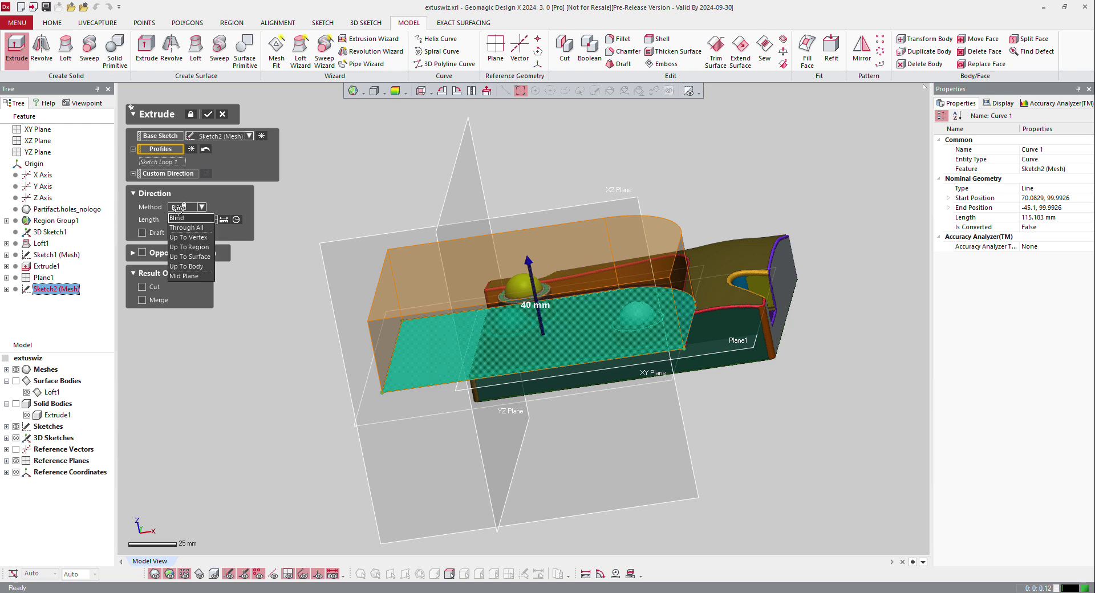
click(197, 227)
click(158, 275)
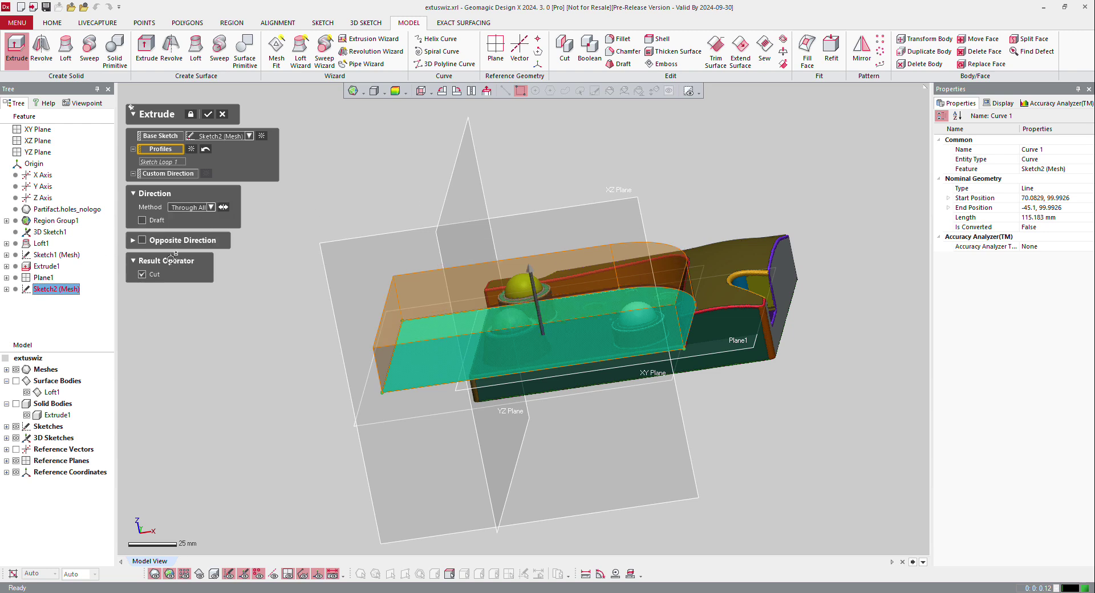
click(210, 113)
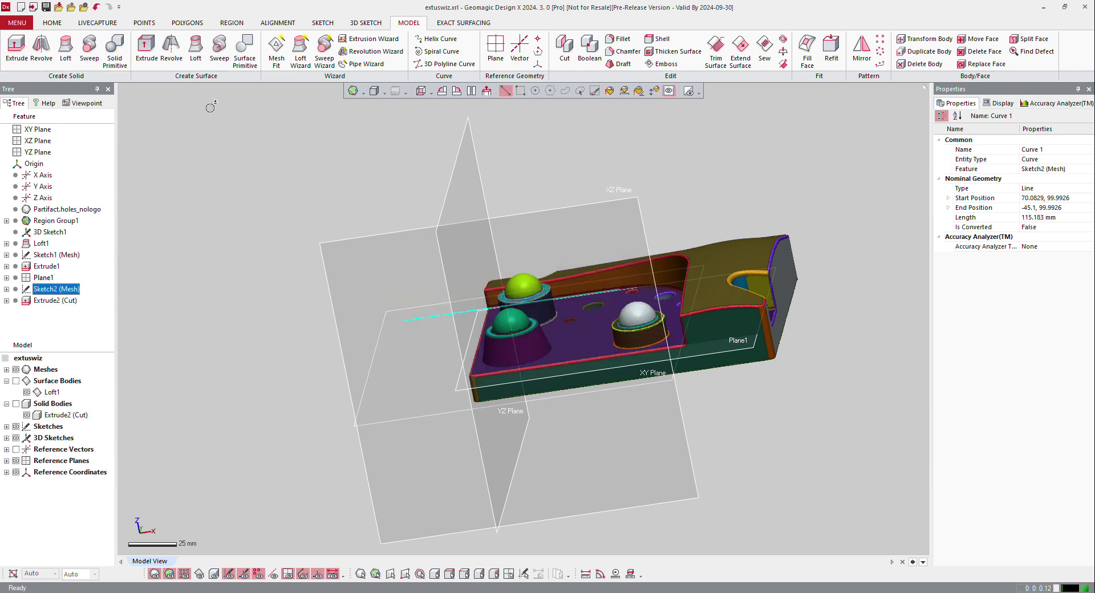
key(ctrl+2)
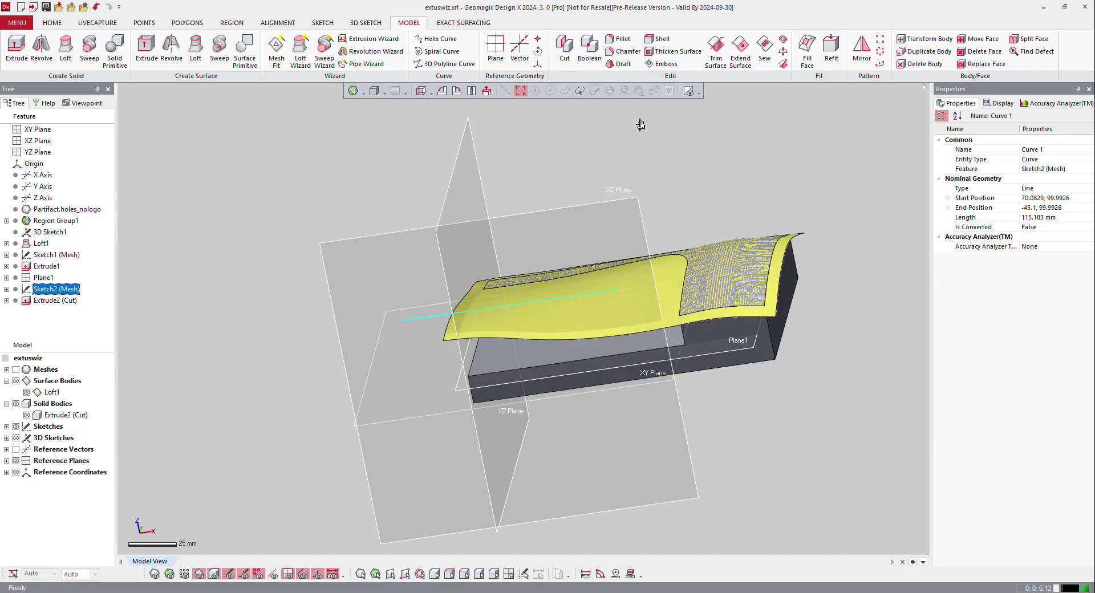
right_drag(296, 433, 271, 448)
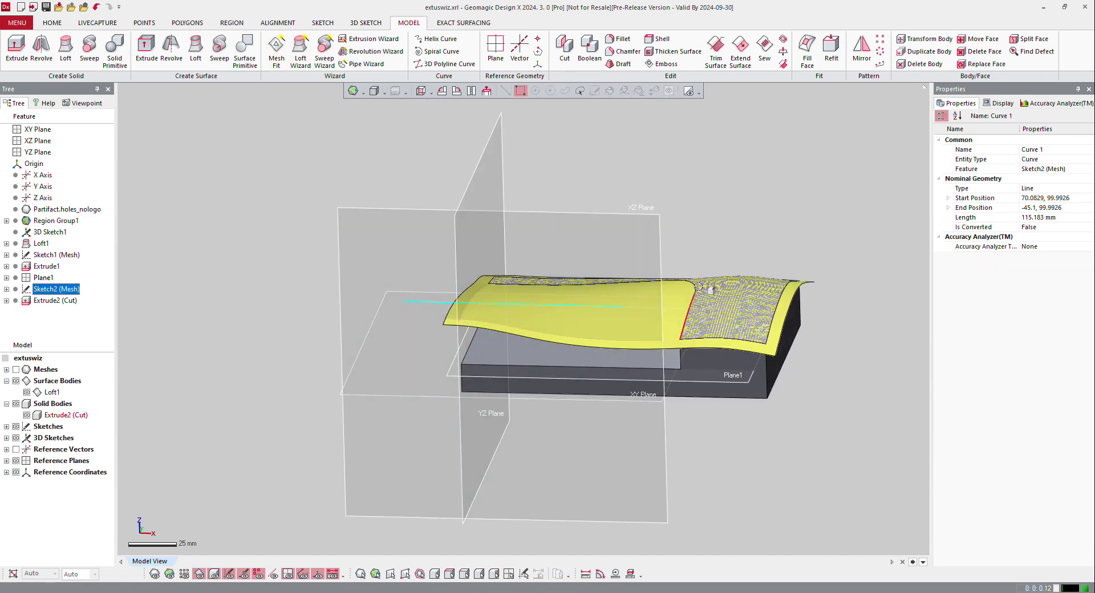
- Delete the leftover Loft1 surface body, then hide the solid and show the scan mesh
click(919, 64)
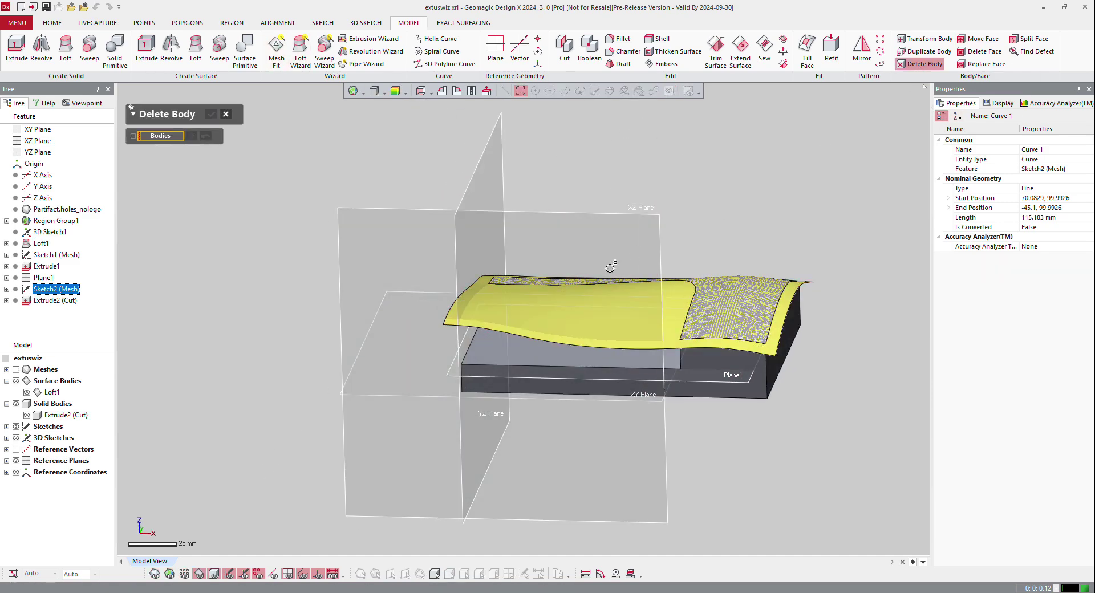
click(572, 331)
click(212, 113)
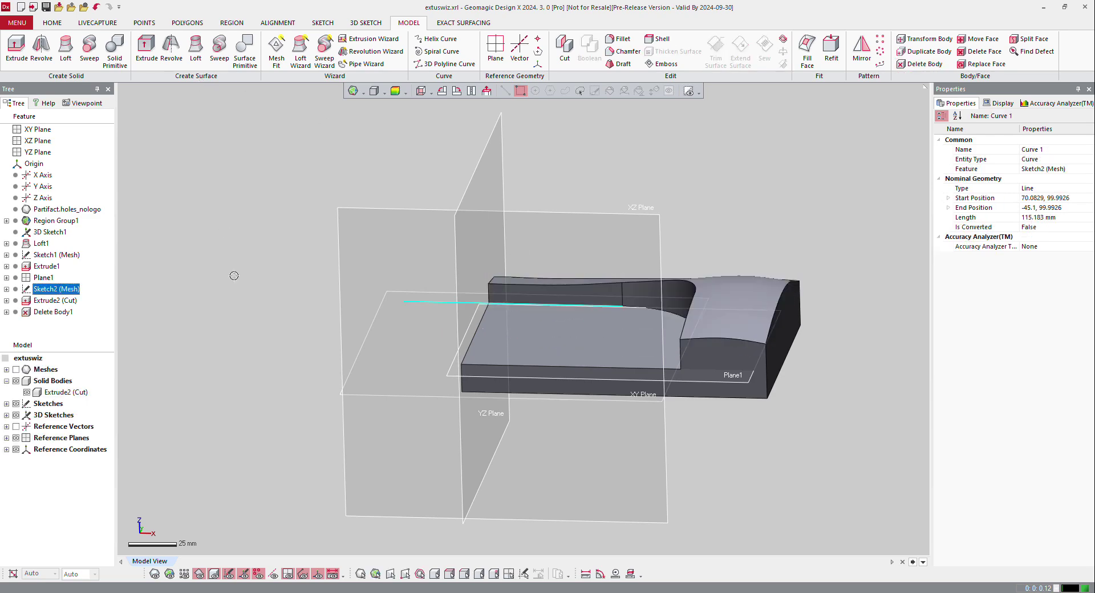
right_drag(241, 303, 553, 266)
key(ctrl+4)
key(ctrl+1)
right_drag(514, 456, 320, 331)
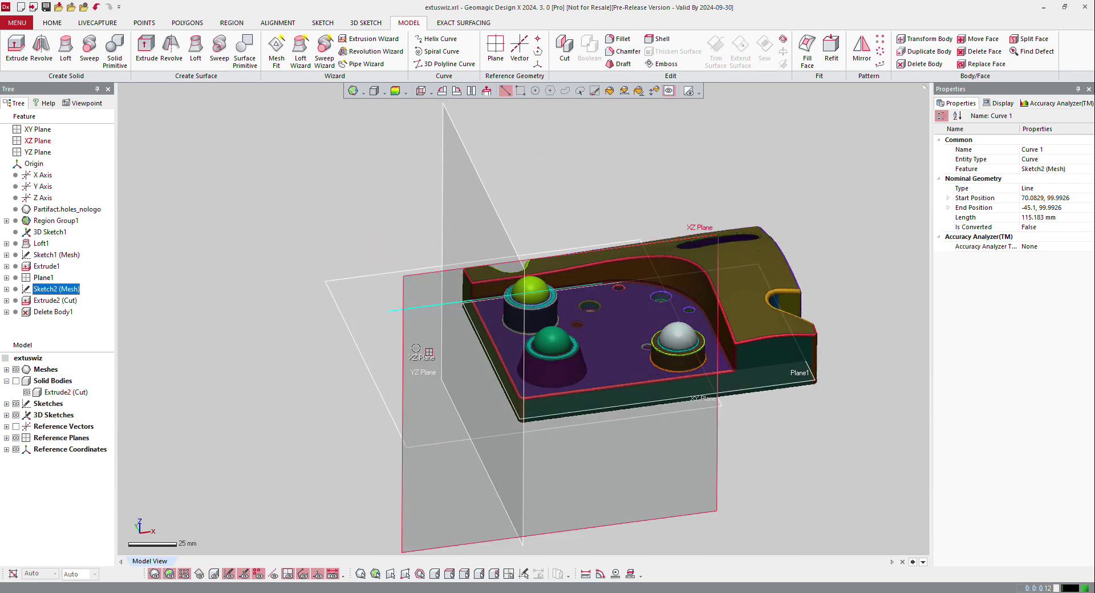
- Start a Revolution Wizard targeting the cone side, flat ring and dome regions of the scan
click(362, 200)
click(371, 51)
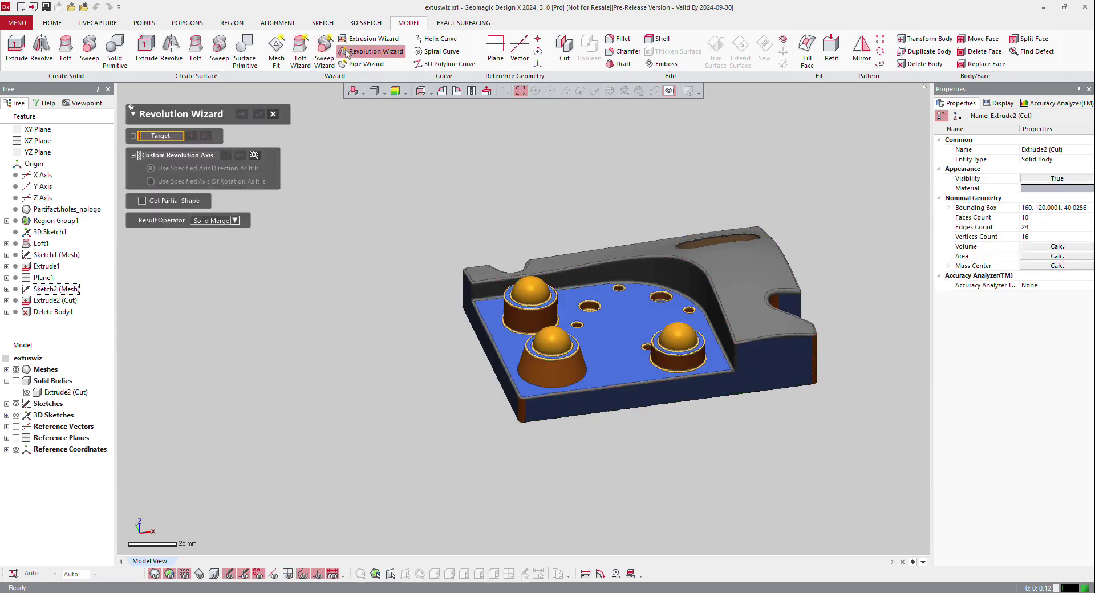
scroll(576, 537, up, 3)
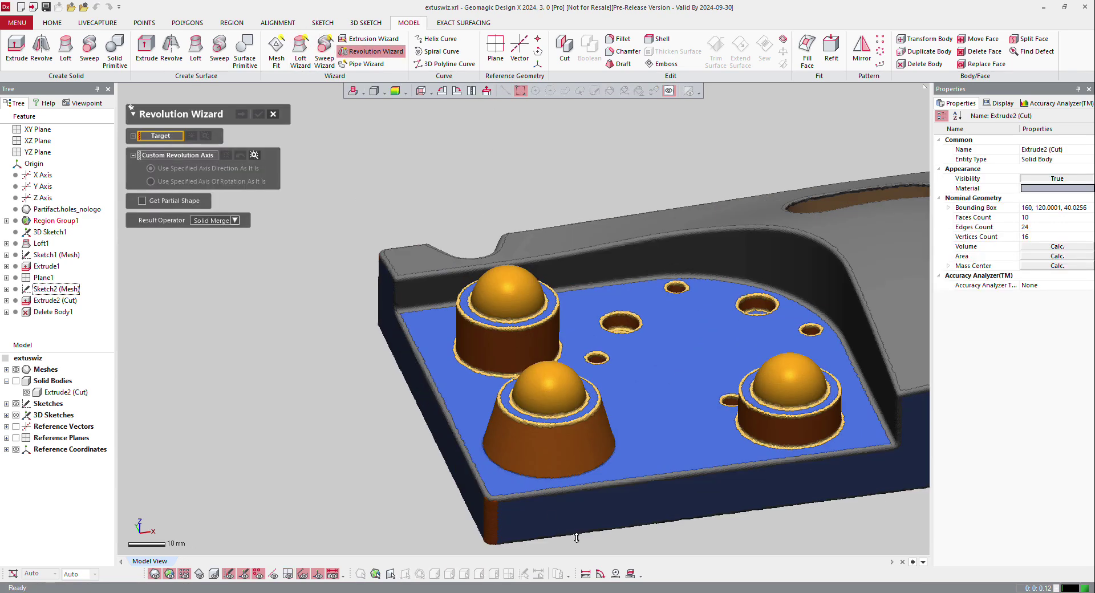
click(520, 439)
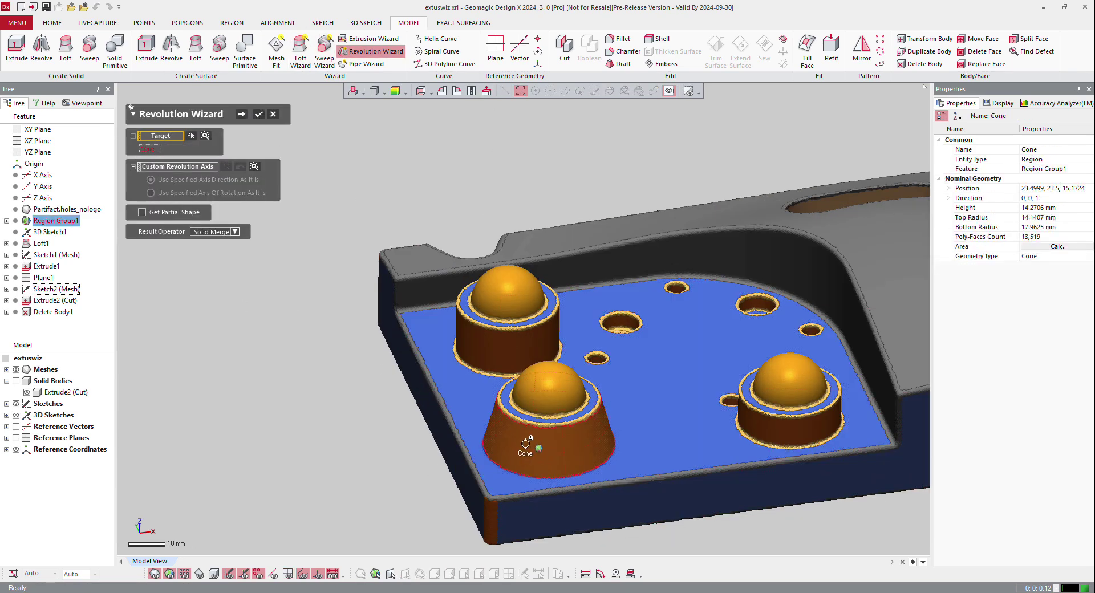
scroll(520, 439, up, 3)
click(521, 374)
click(550, 342)
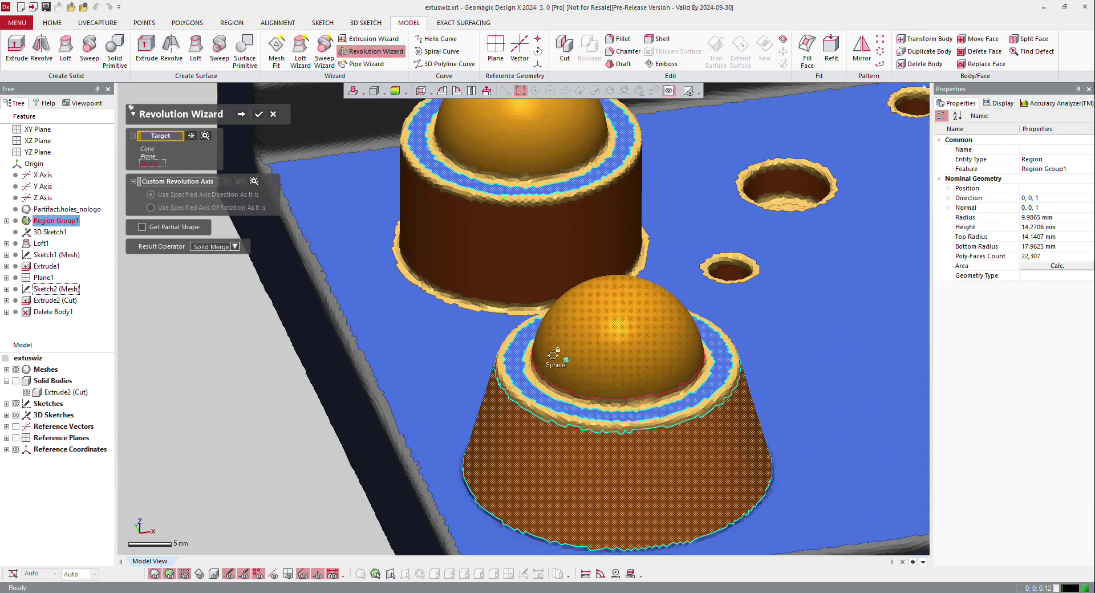
scroll(496, 306, down, 3)
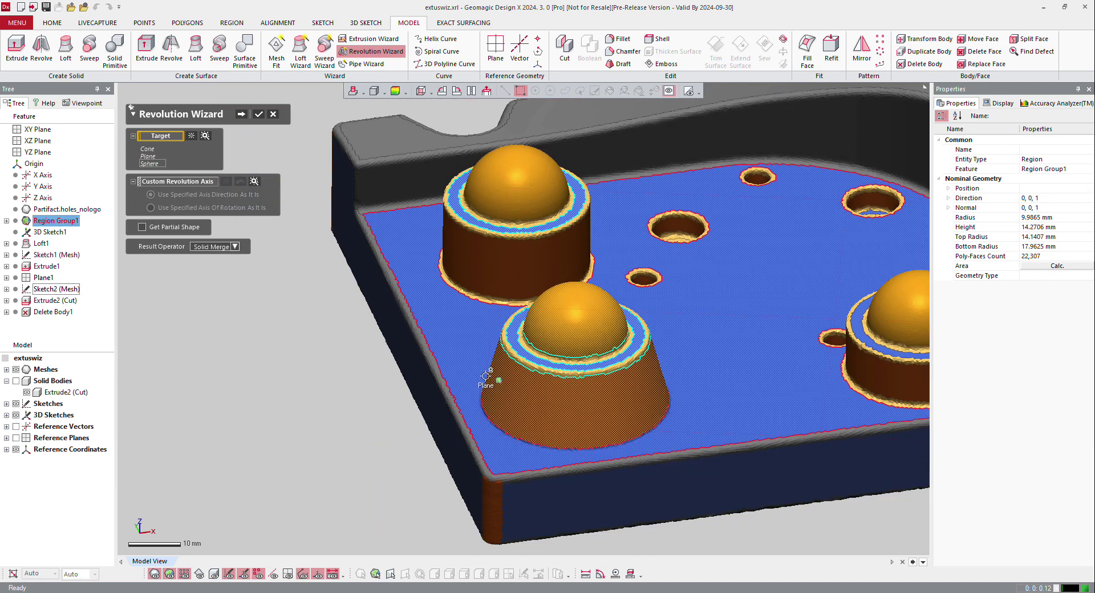
- Keep the Merge result operation and set Plane1 as the custom revolution axis
click(206, 244)
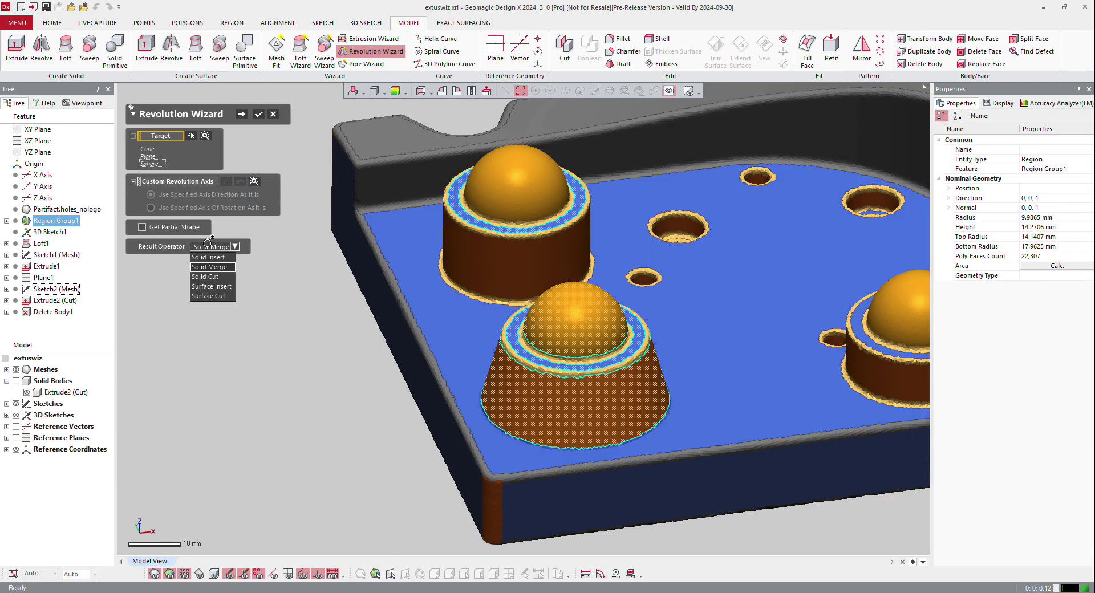
click(203, 266)
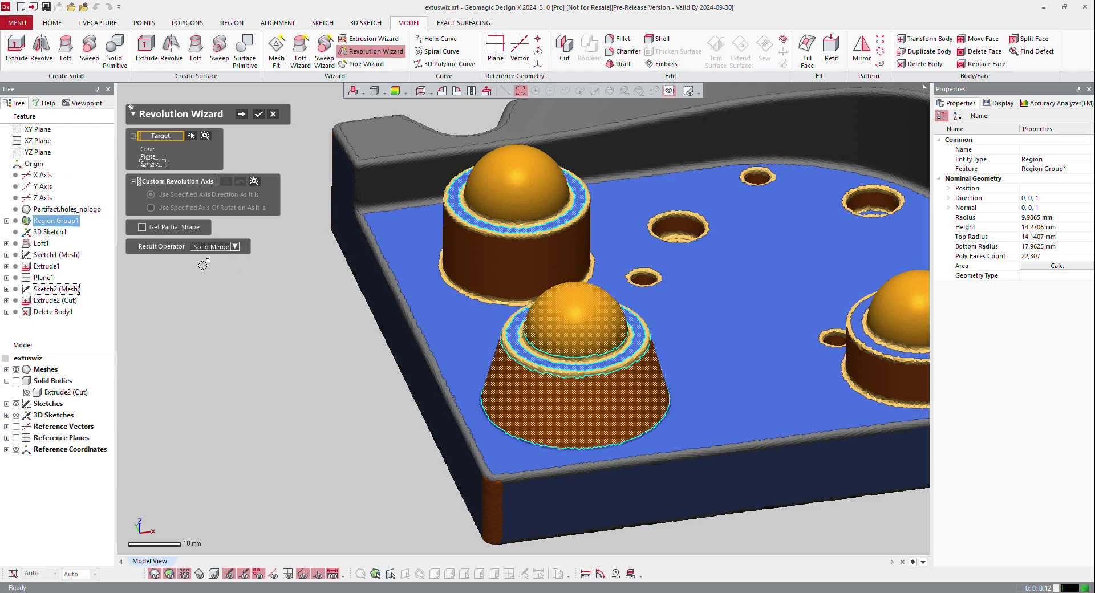
click(196, 182)
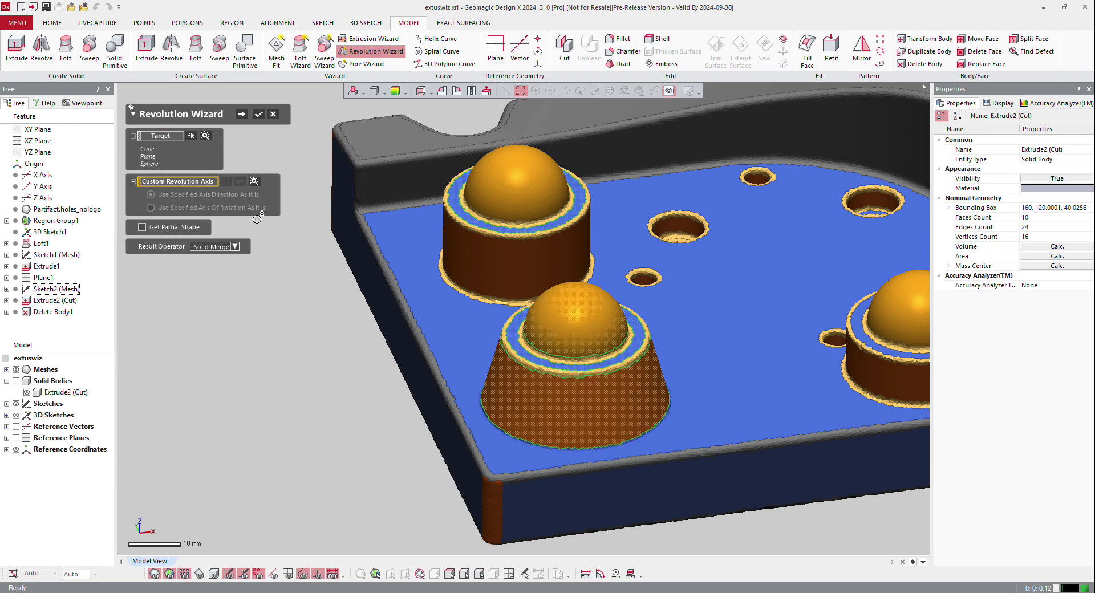
click(253, 181)
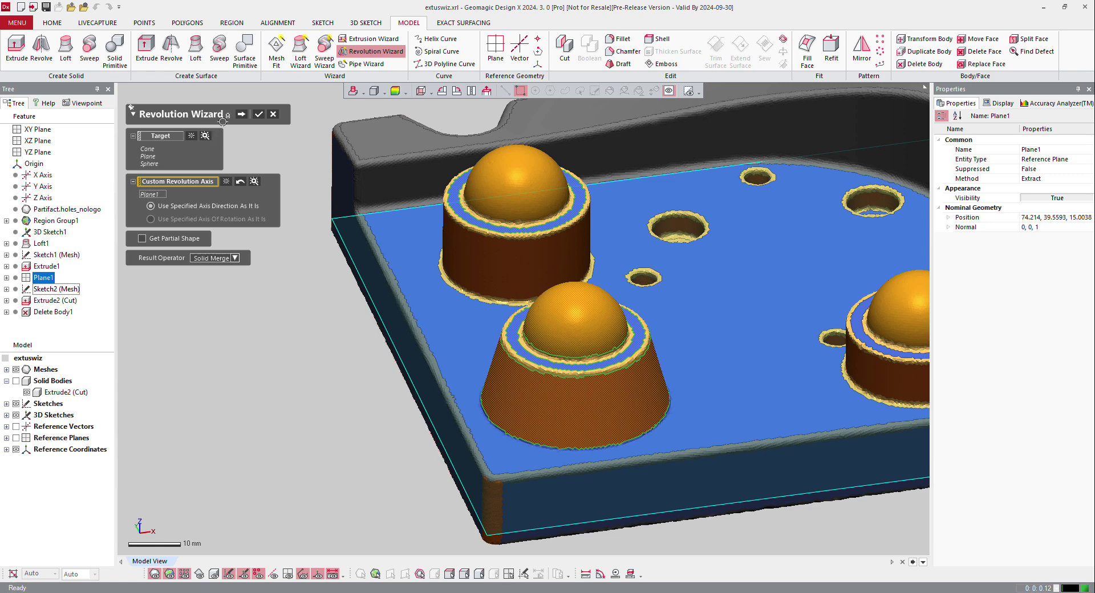
- Check the 360° revolve preview, adjust the profile sketch resolution, and finish to create Revolve1 (Merge)
click(241, 113)
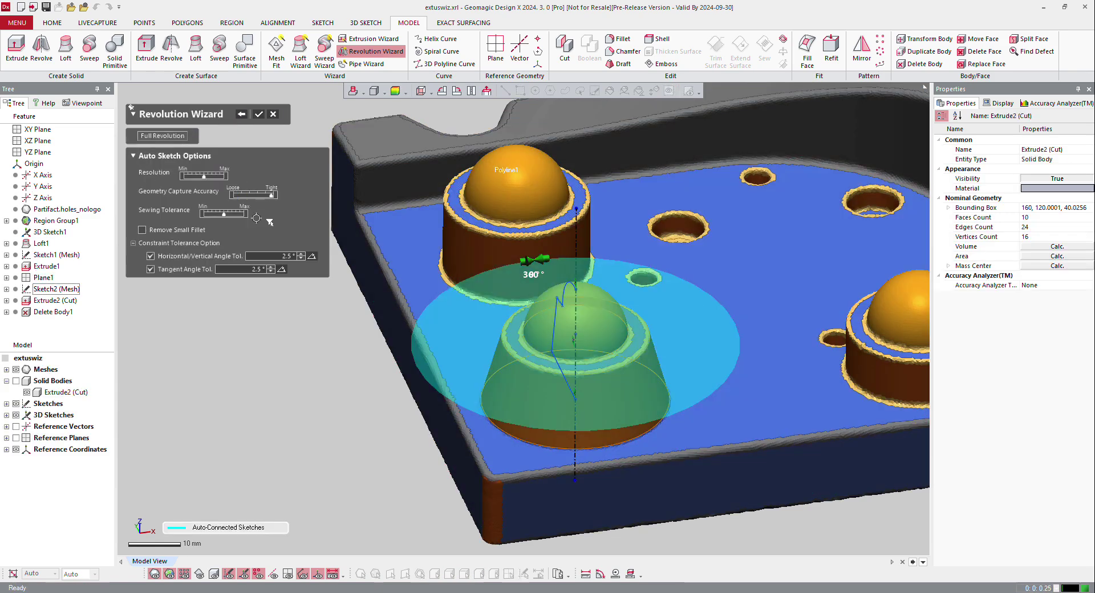
right_drag(444, 318, 250, 478)
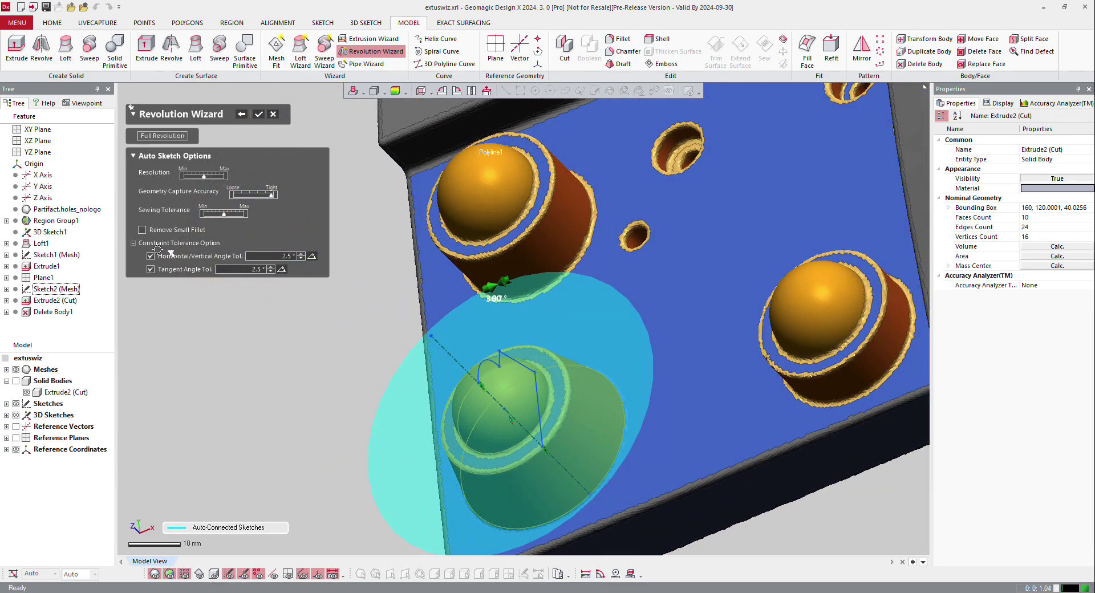
click(200, 178)
click(272, 114)
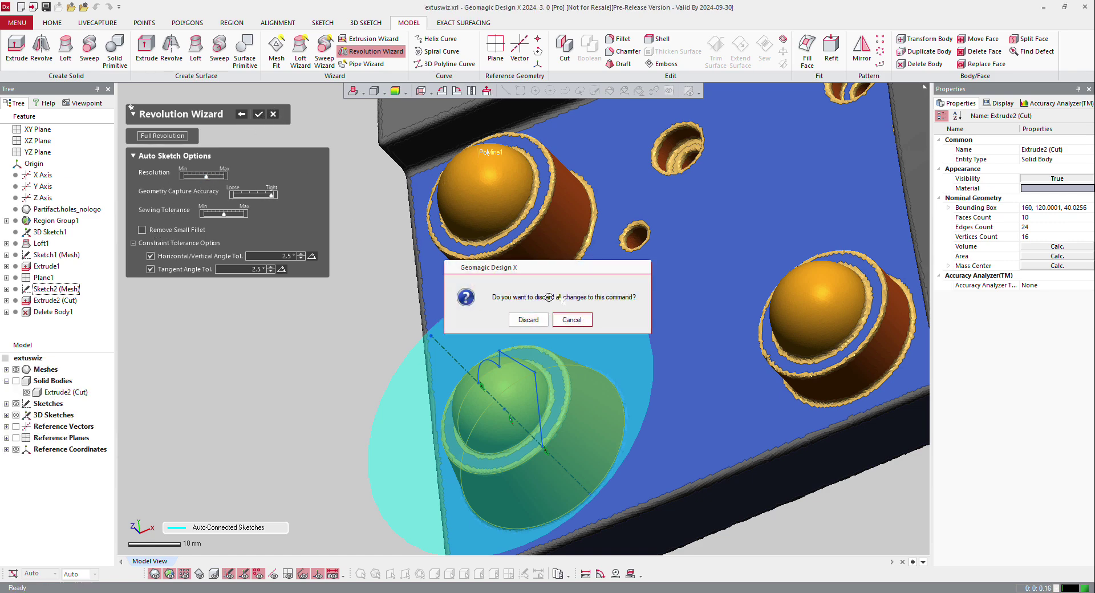
click(522, 321)
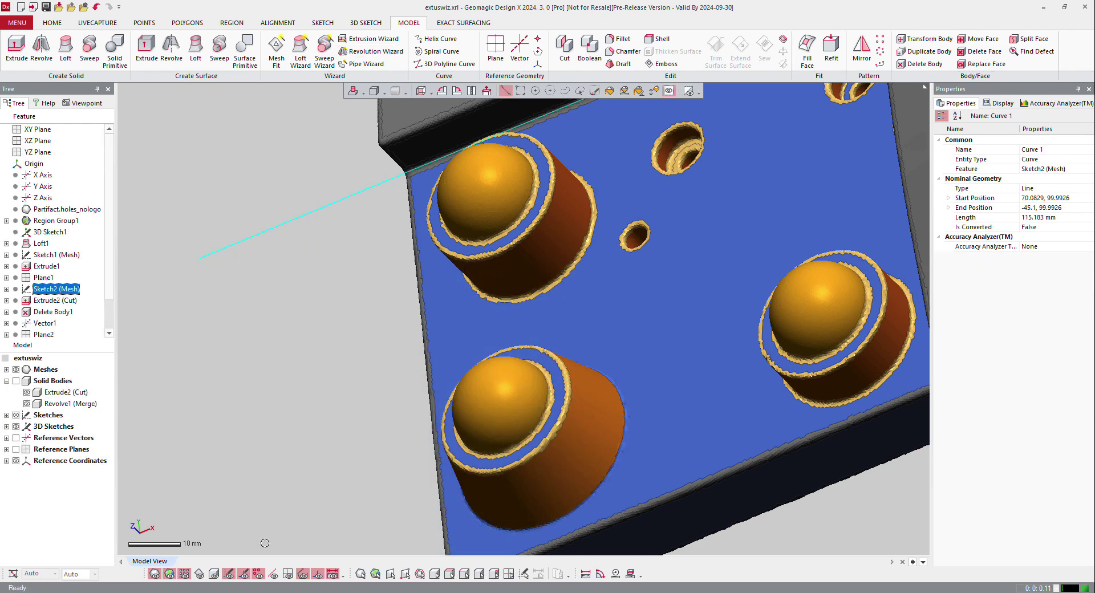
- Hide the scan mesh to show the solid's domed boss, and scroll the tree to Sketch3 and Revolve1
right_drag(479, 435, 686, 186)
key(ctrl+2)
scroll(521, 366, up, 5)
scroll(496, 367, down, 5)
scroll(686, 186, up, 2)
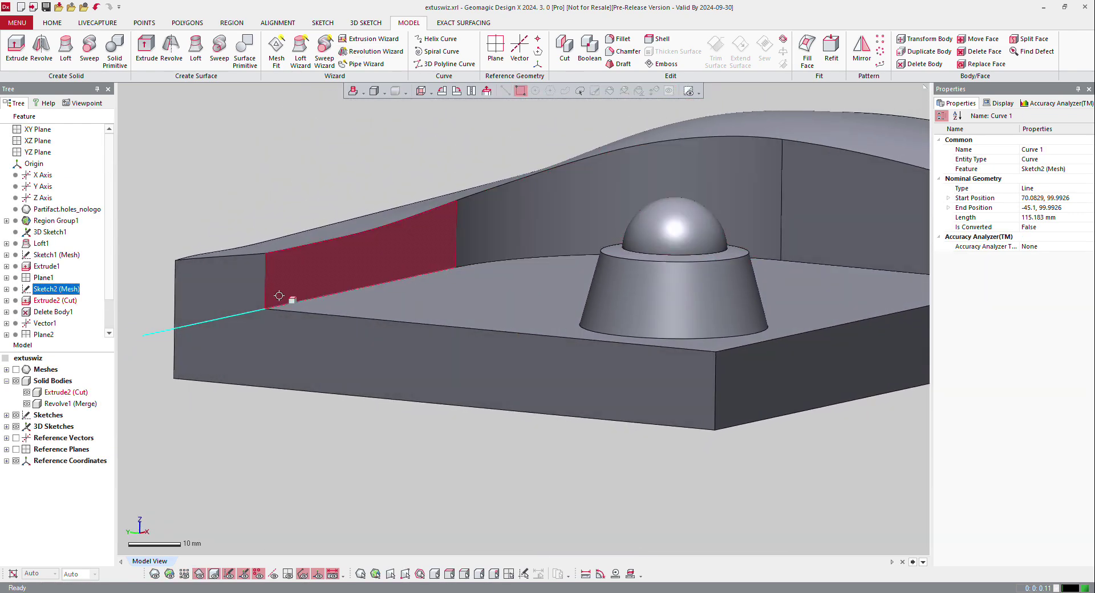
scroll(7, 281, down, 1)
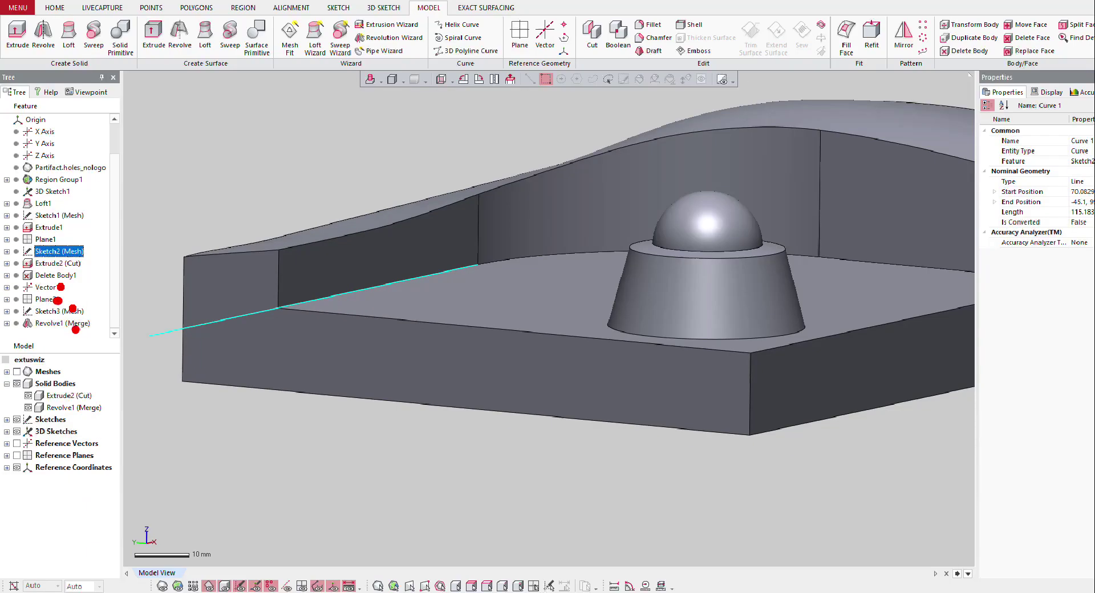
- Edit Sketch3 (Mesh) and fit straight lines to its top, slanted side and bottom polylines
double_click(194, 288)
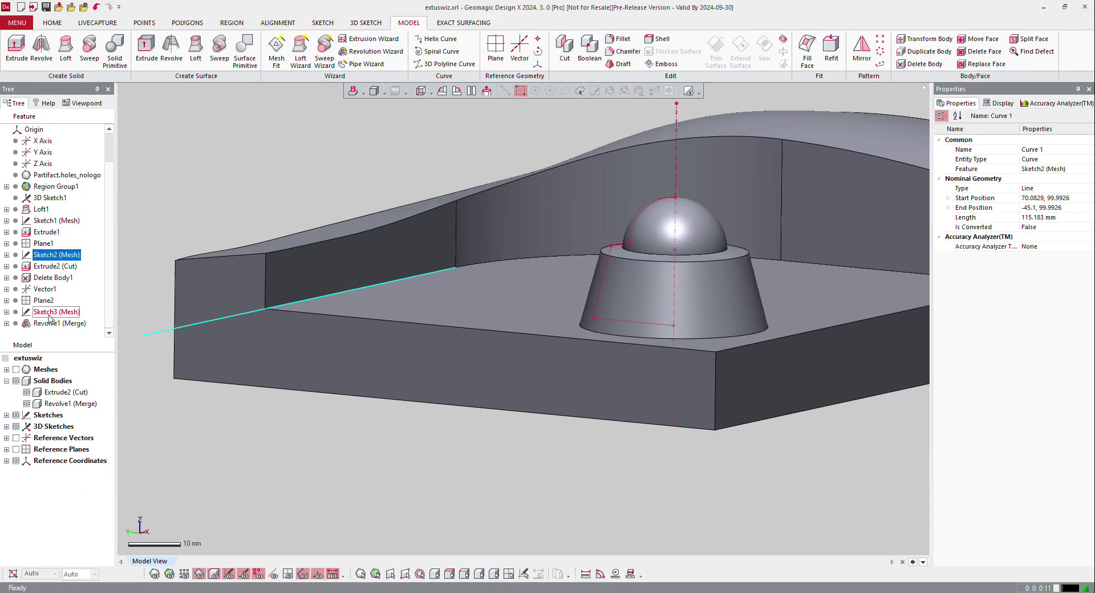
key(ctrl+4)
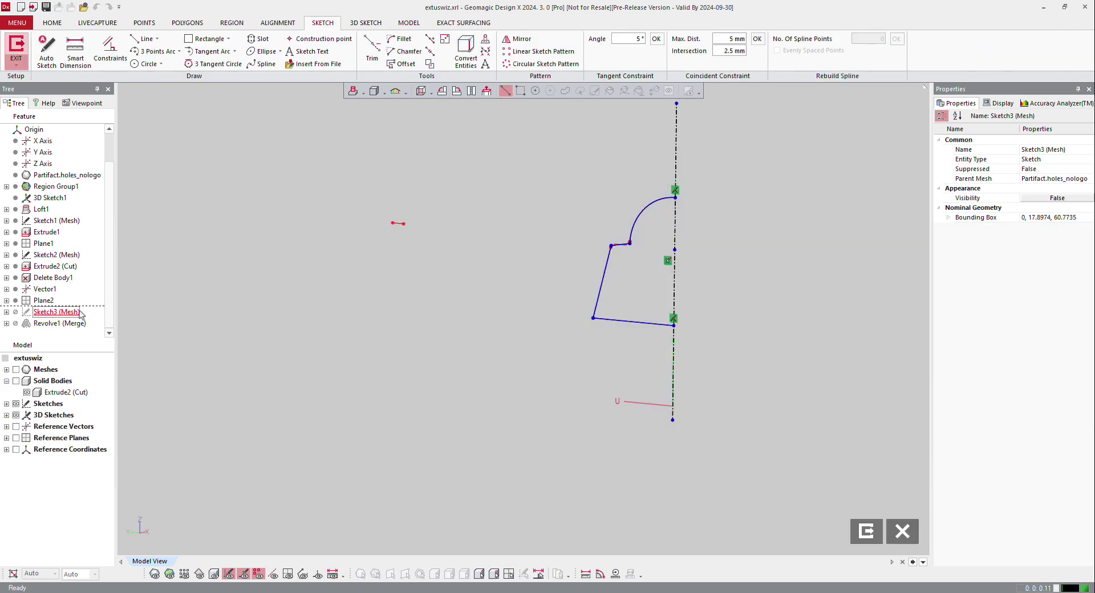
scroll(581, 252, up, 5)
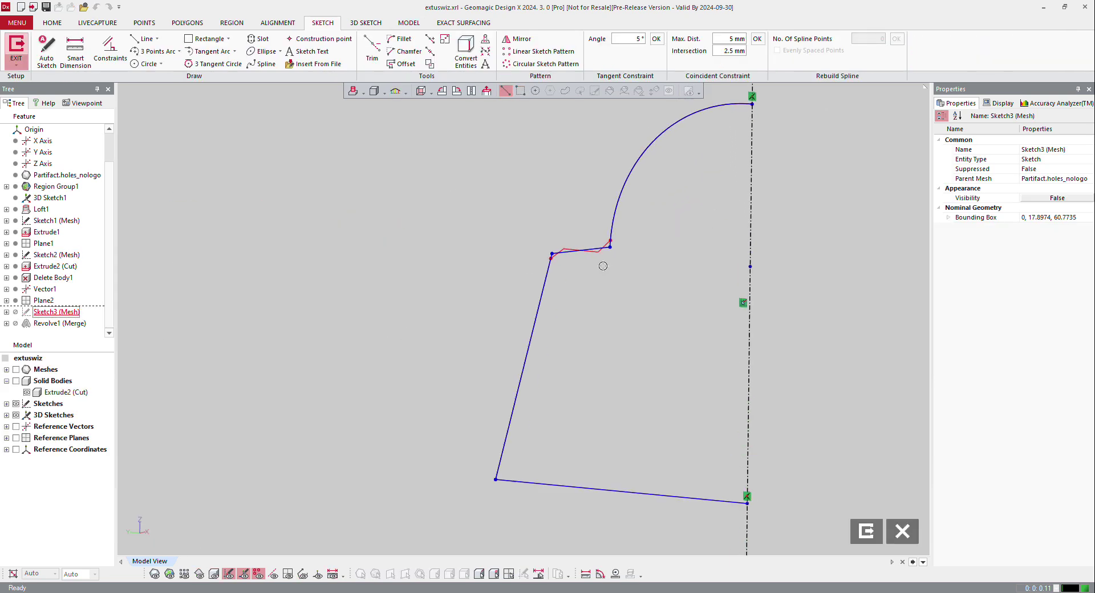
right_click(584, 251)
click(596, 239)
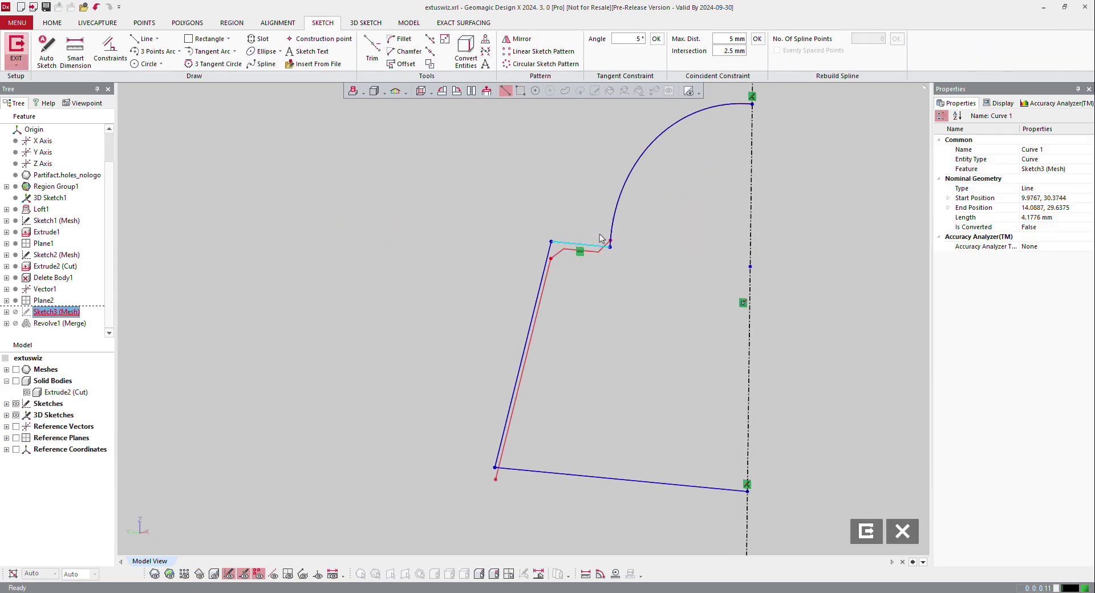
click(536, 328)
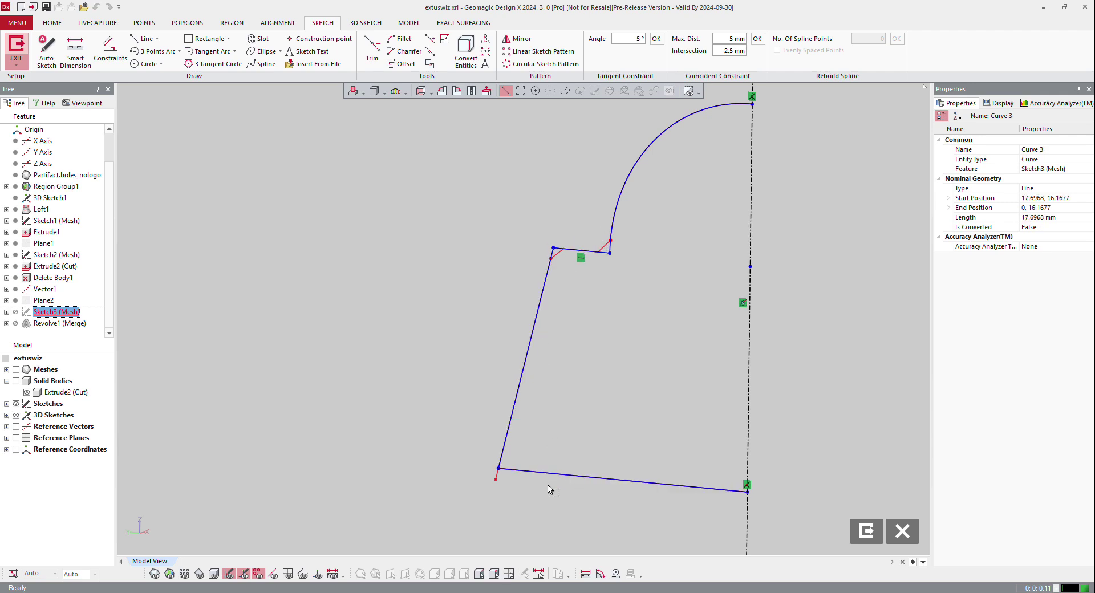
click(551, 502)
scroll(575, 294, down, 3)
scroll(696, 213, up, 2)
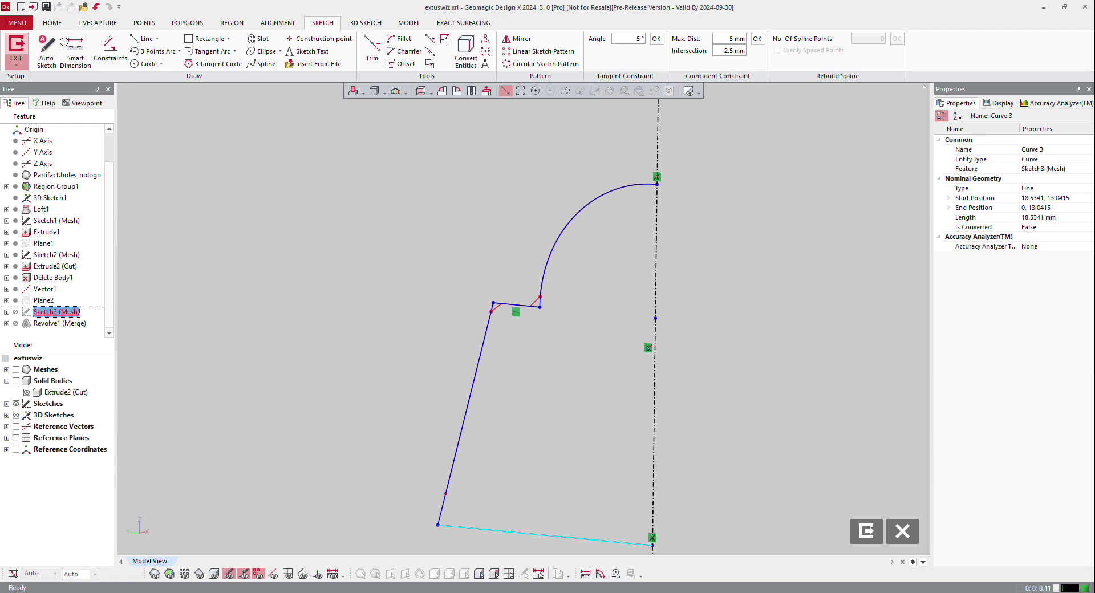
- Dimension the dome arc to R 10 mm and exit the sketch
click(76, 52)
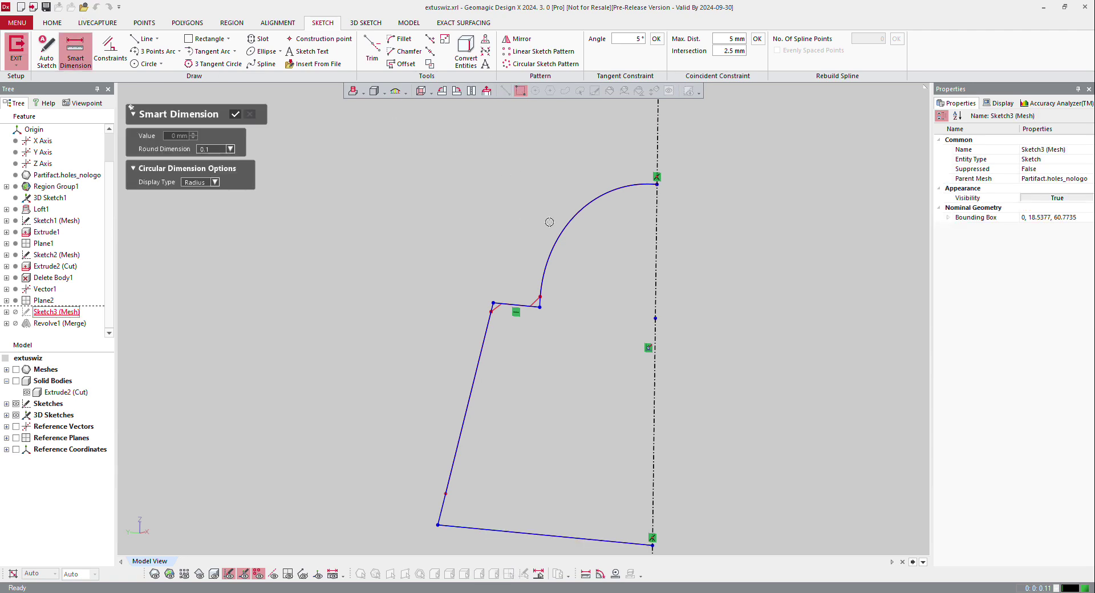
click(562, 231)
click(552, 189)
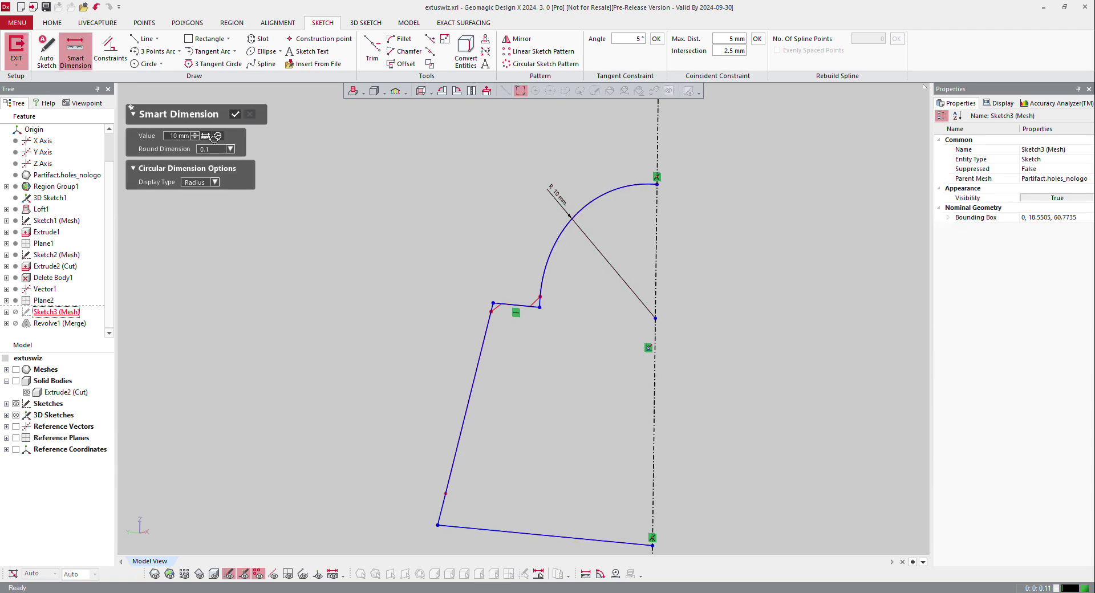
click(234, 114)
click(16, 49)
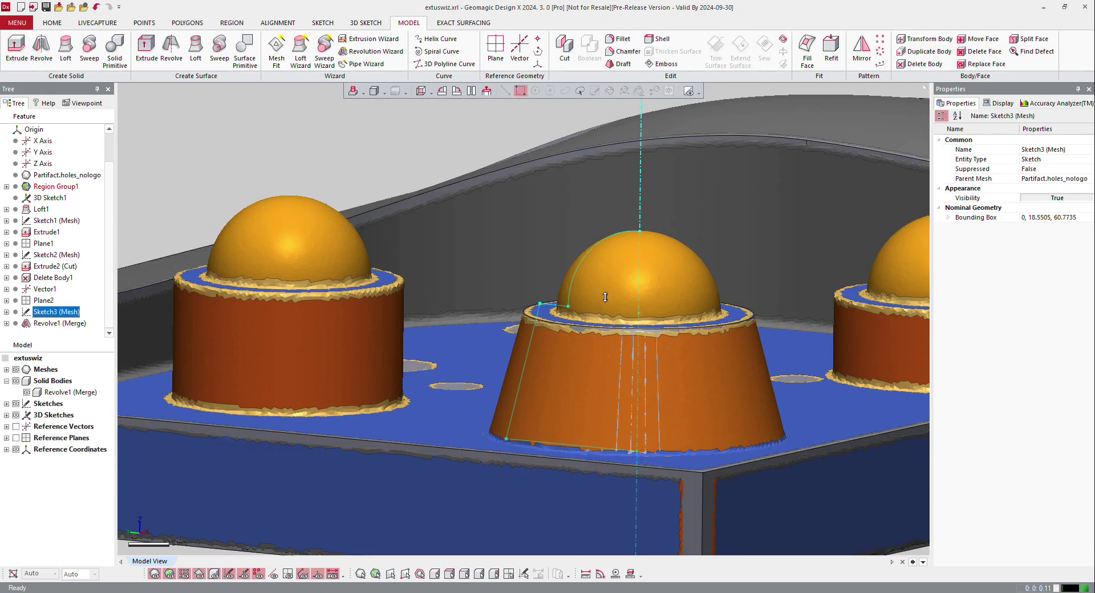
- Fillet the edge at the dome's base with a 0.5 mm constant radius
scroll(605, 297, up, 5)
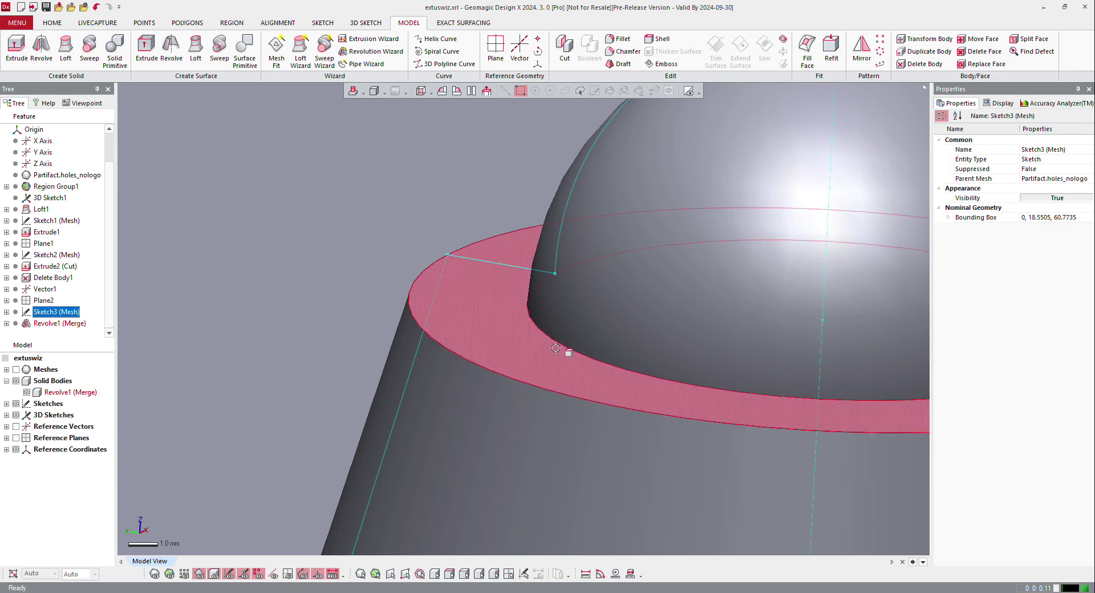
right_click(556, 348)
click(555, 335)
right_click(556, 333)
click(566, 312)
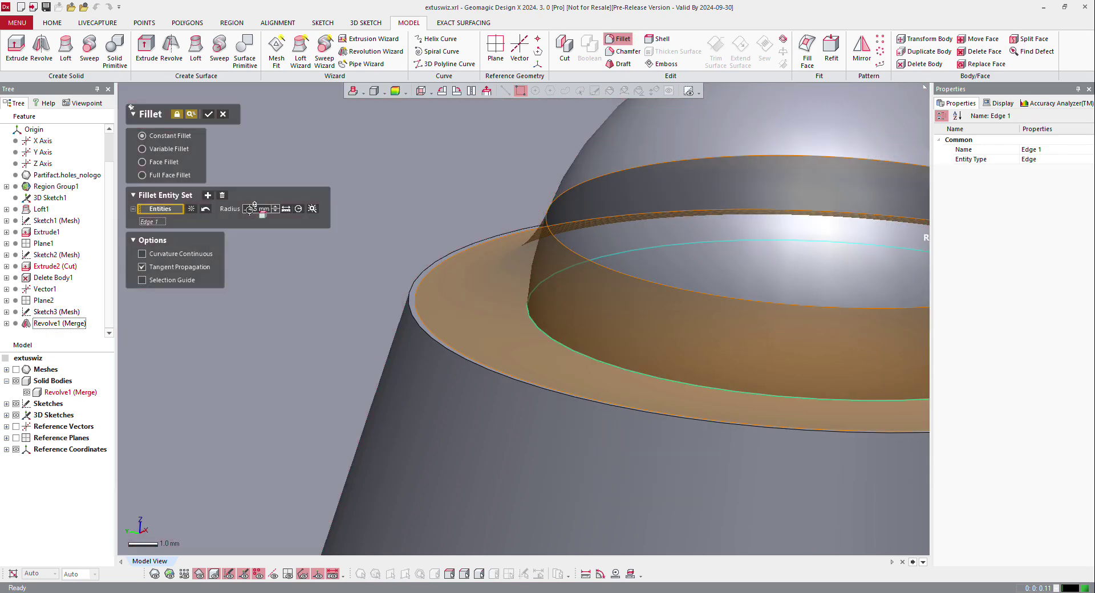
click(249, 209)
text(0.5)
key(Return)
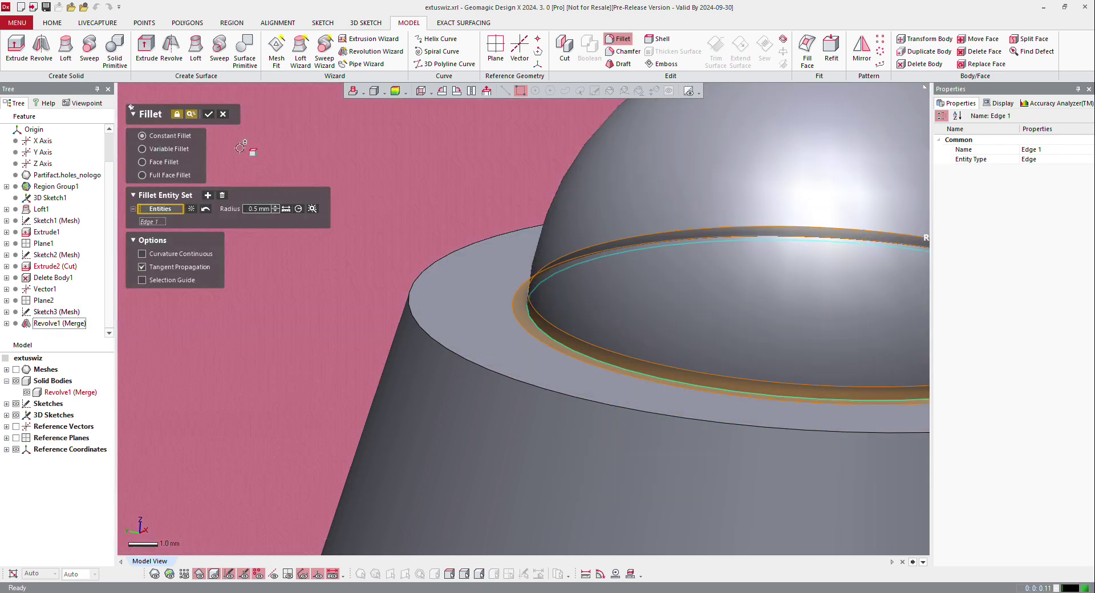
scroll(258, 228, down, 5)
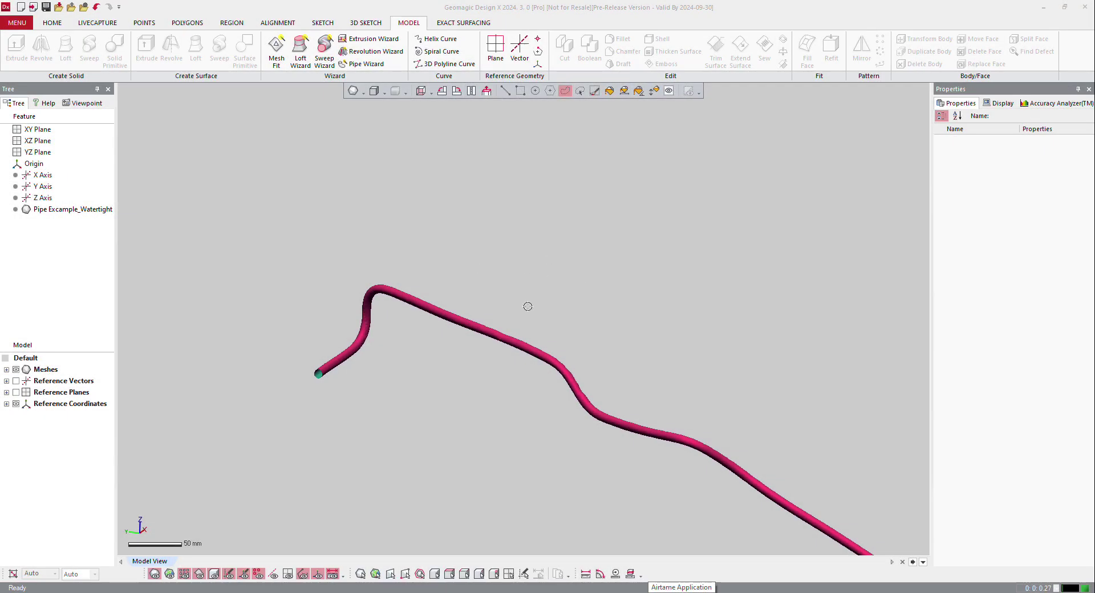
- Run Pipe Wizard on the whole Pipe Excample_Watertight mesh and extract a pipe preview of 4.3625 mm radius
mouse_move(523, 317)
right_down()
mouse_move(642, 362)
mouse_move(397, 244)
mouse_move(276, 262)
mouse_move(454, 398)
mouse_move(469, 322)
right_up()
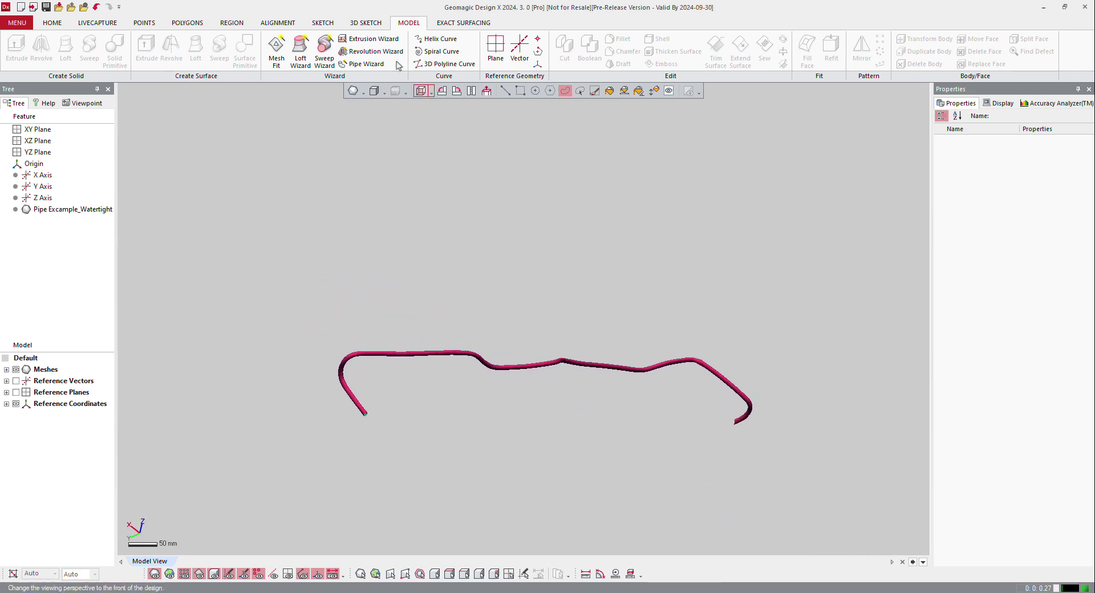
click(361, 63)
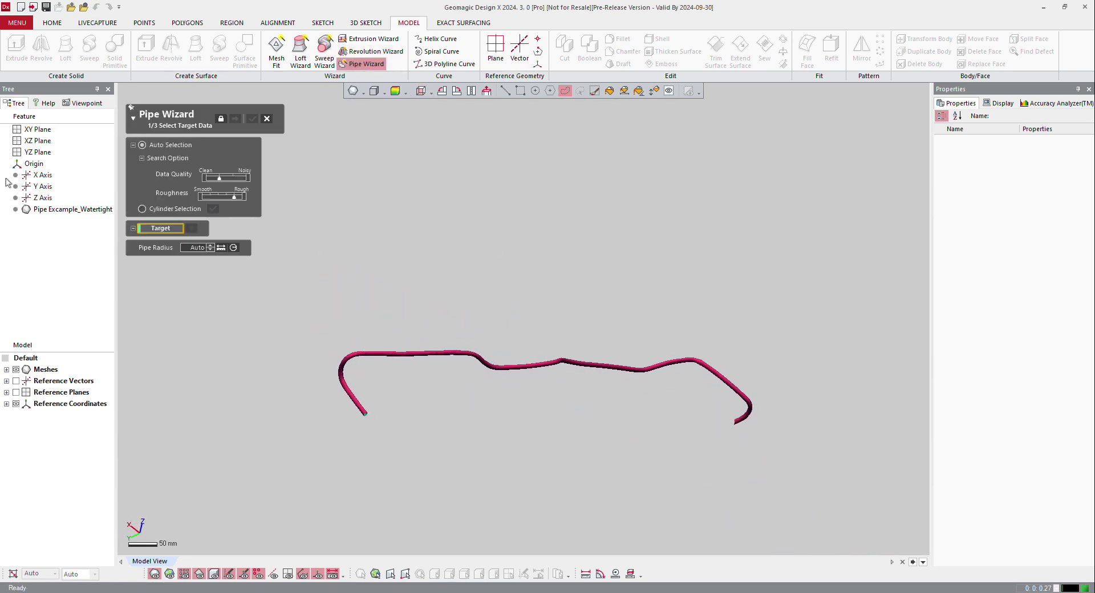
click(458, 353)
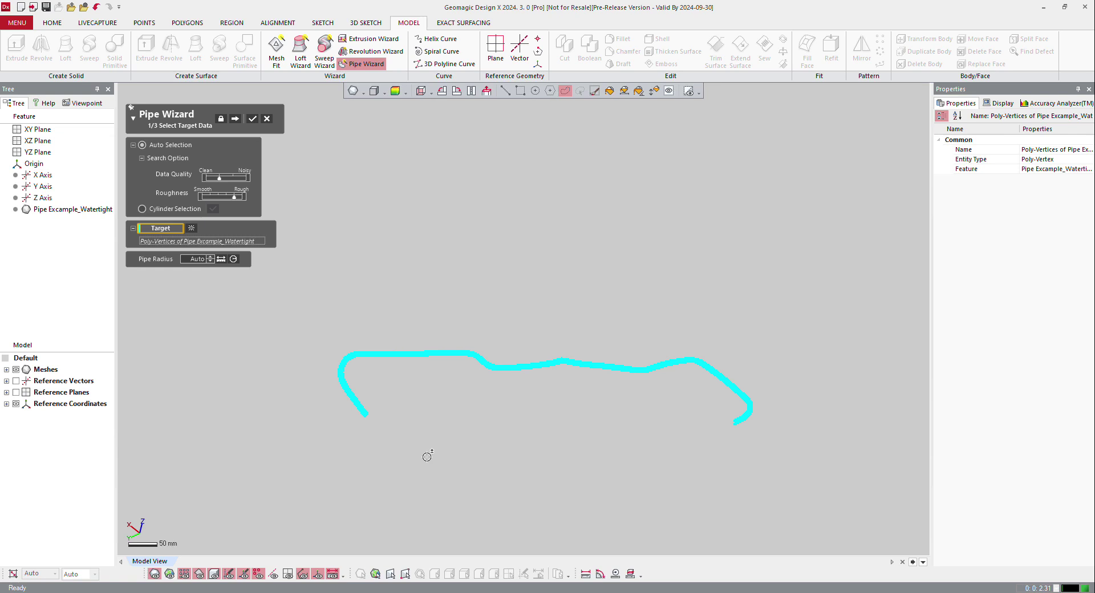
click(235, 118)
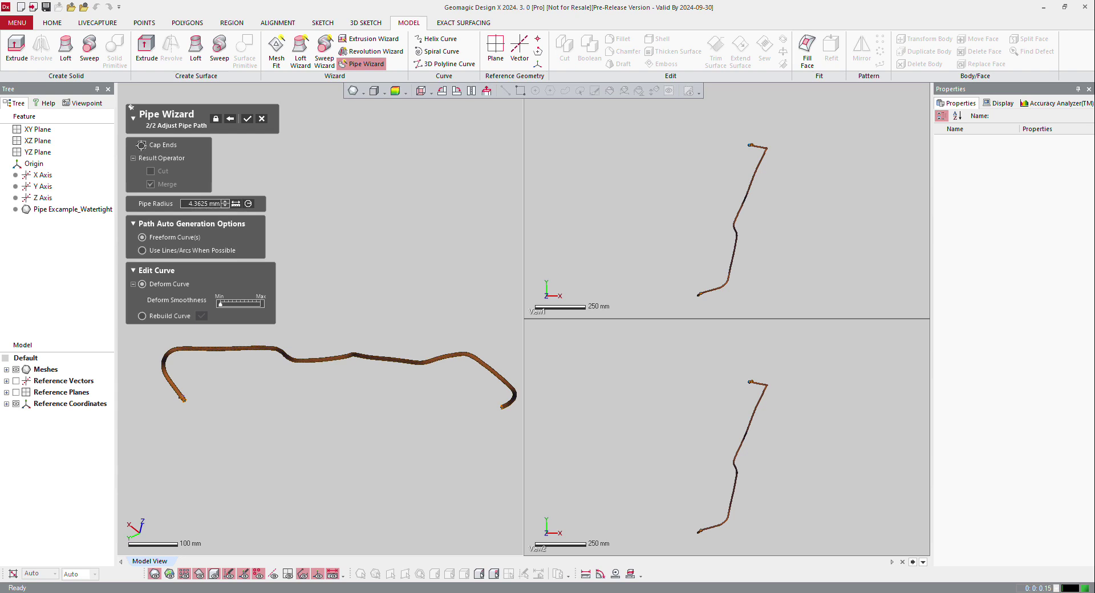
- Cap both pipe ends and set the pipe radius to 4.25 mm
click(142, 145)
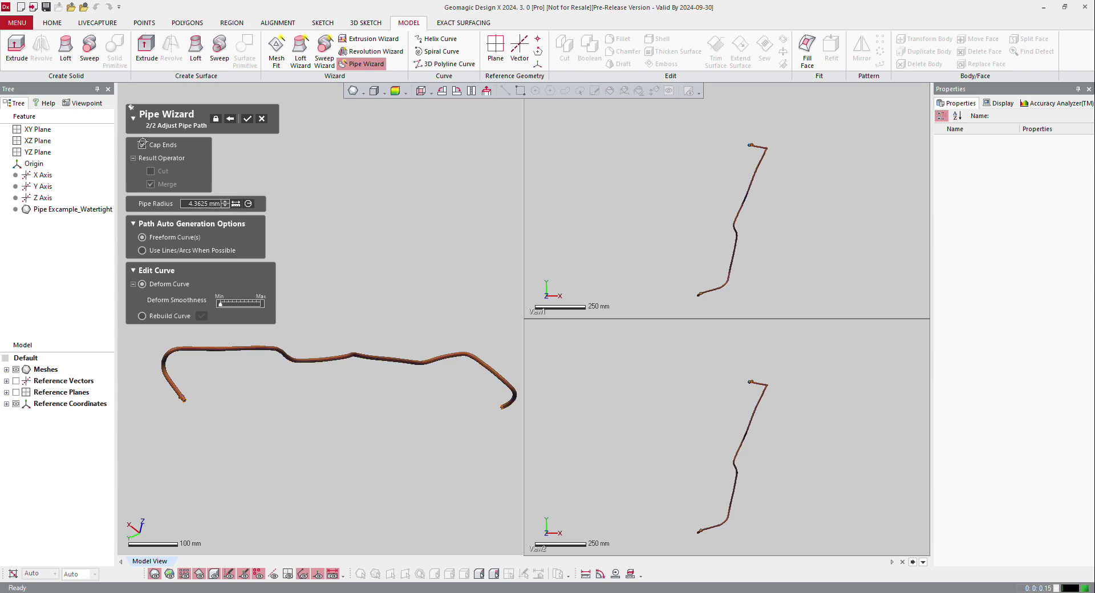
click(183, 204)
text(4.25)
key(Return)
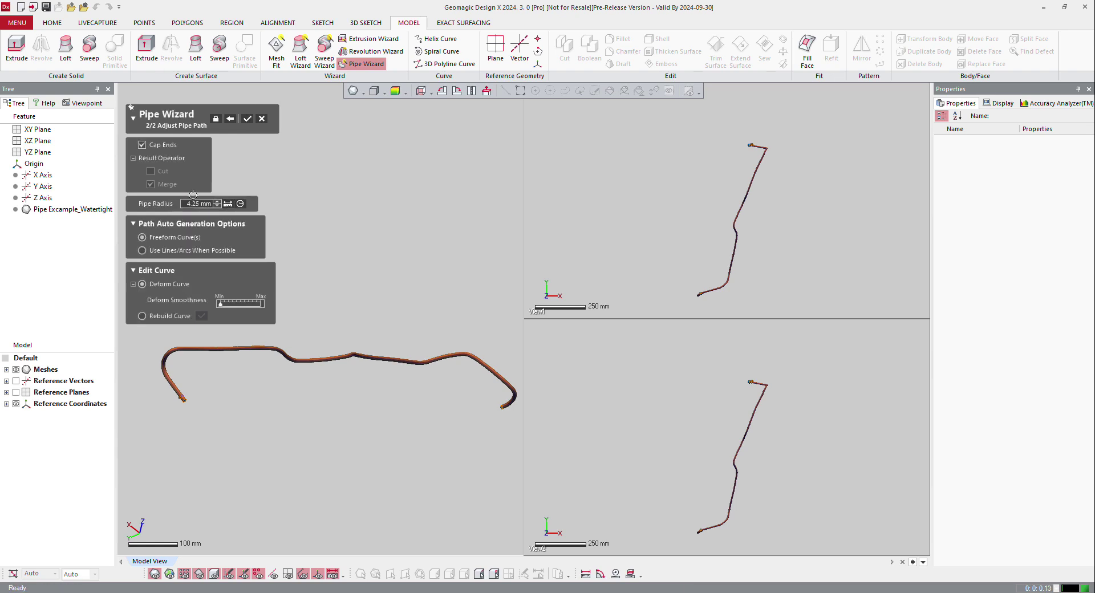
scroll(143, 368, up, 5)
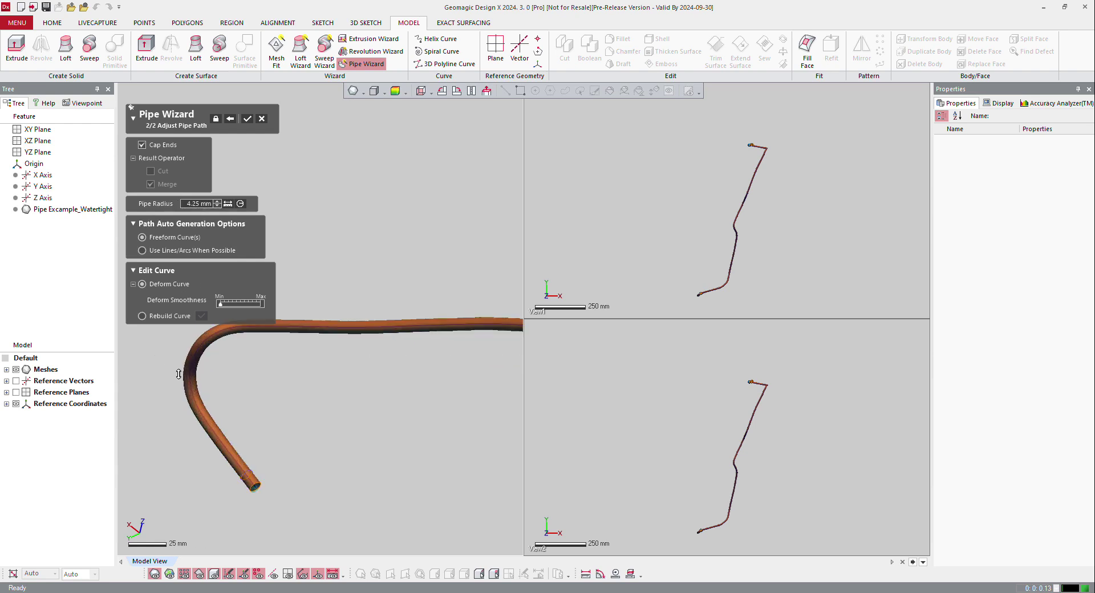
right_drag(143, 367, 282, 403)
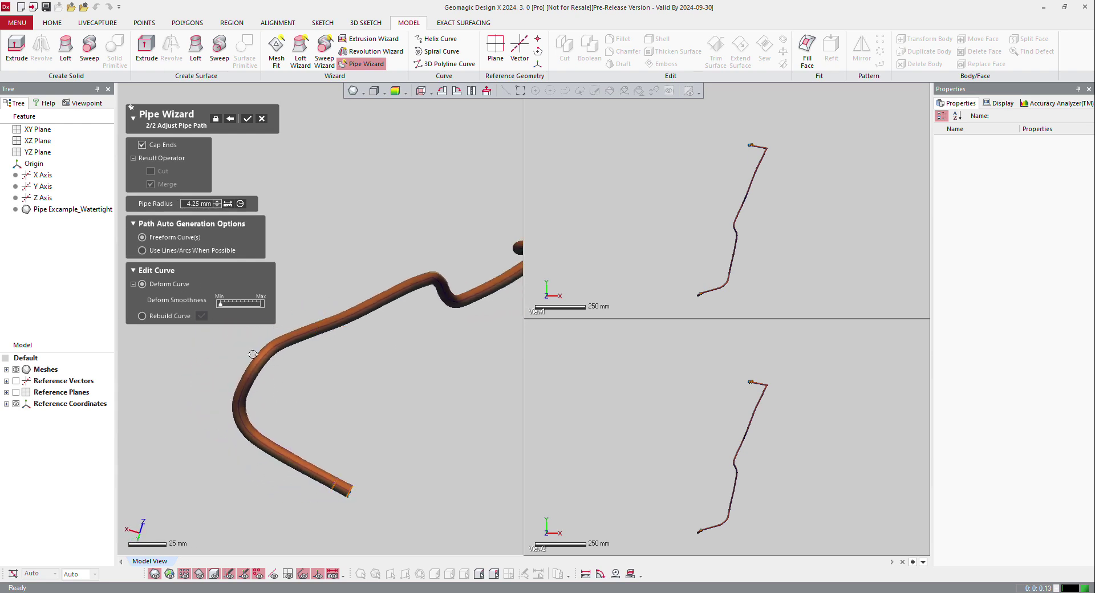
- Build the pipe path from lines and arcs where possible, with 0.5 mm sensitivity
click(142, 251)
scroll(319, 376, down, 2)
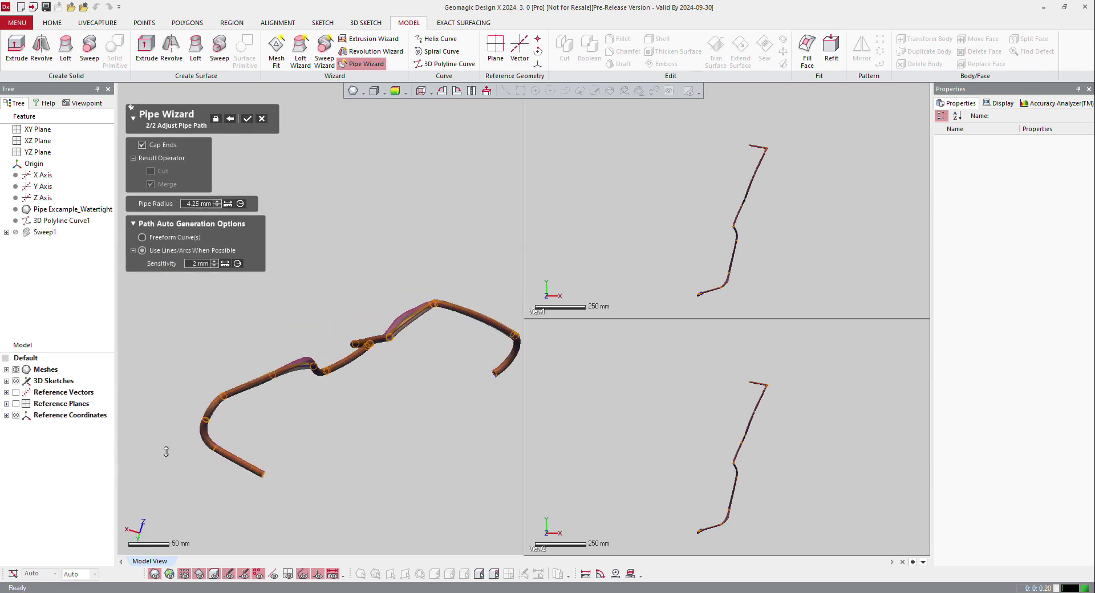
right_drag(319, 377, 299, 383)
scroll(254, 370, up, 2)
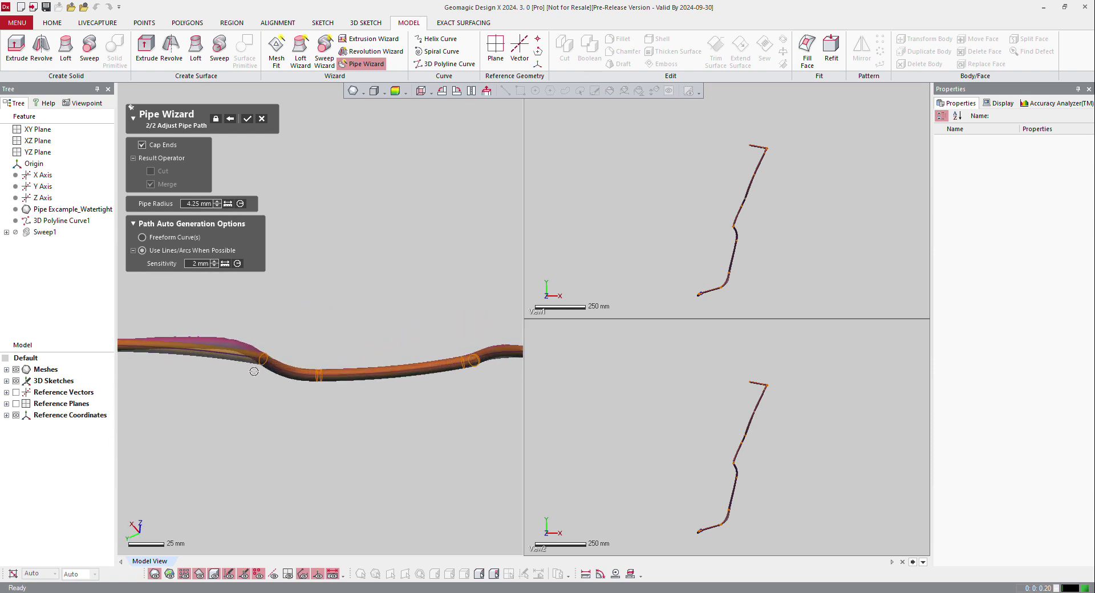
click(188, 262)
text(0.5)
key(Return)
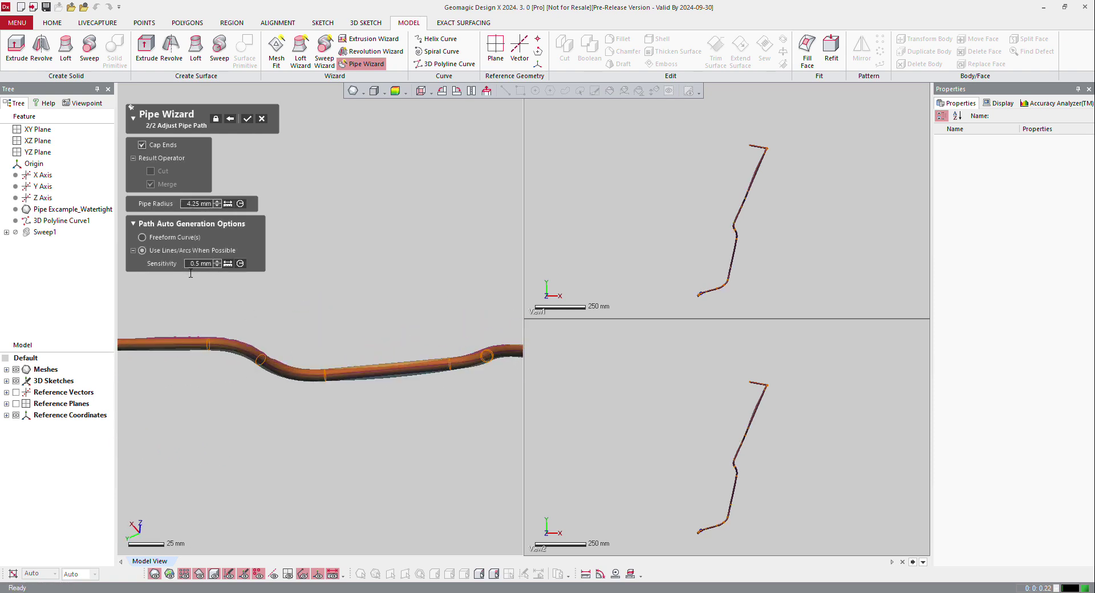
mouse_move(229, 341)
right_down()
mouse_move(257, 325)
mouse_move(240, 341)
right_up()
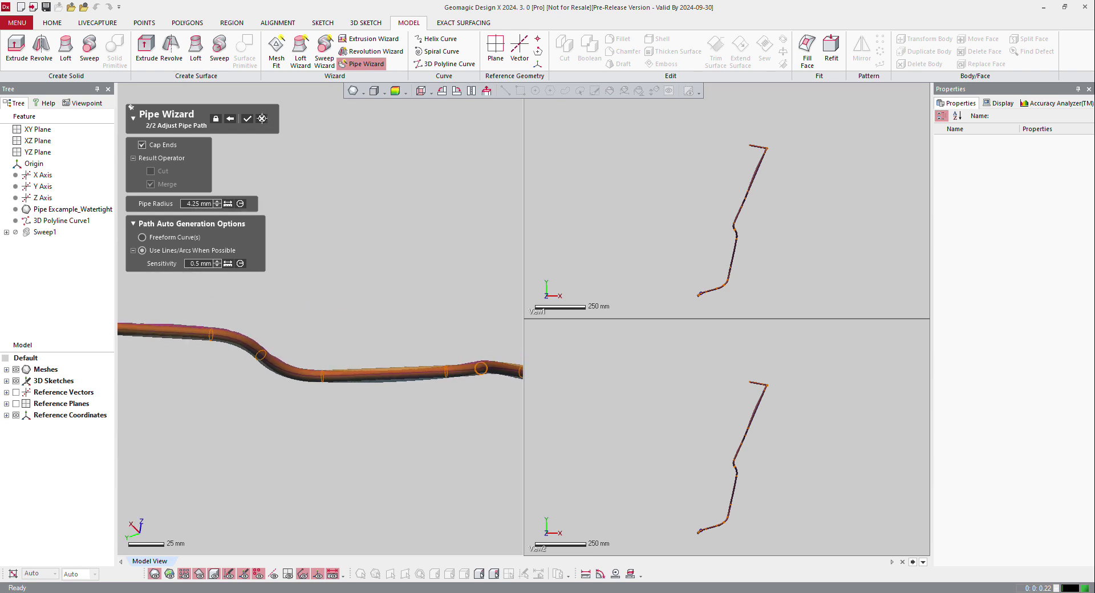
- Create the pipe solid, then review its 3D Polyline Curve1 path and accept it
click(245, 118)
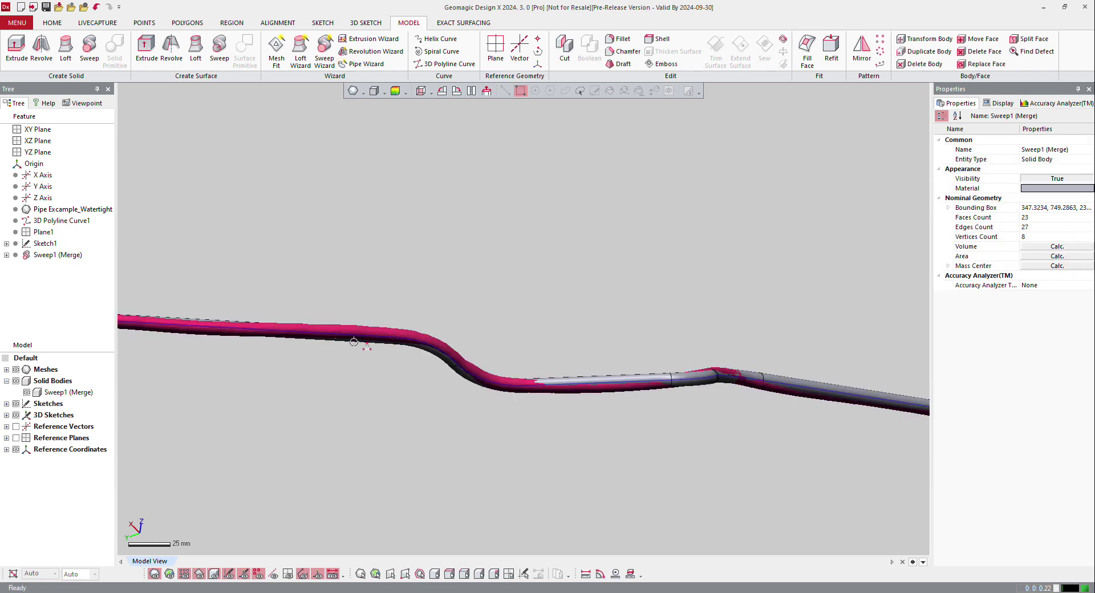
scroll(356, 340, down, 3)
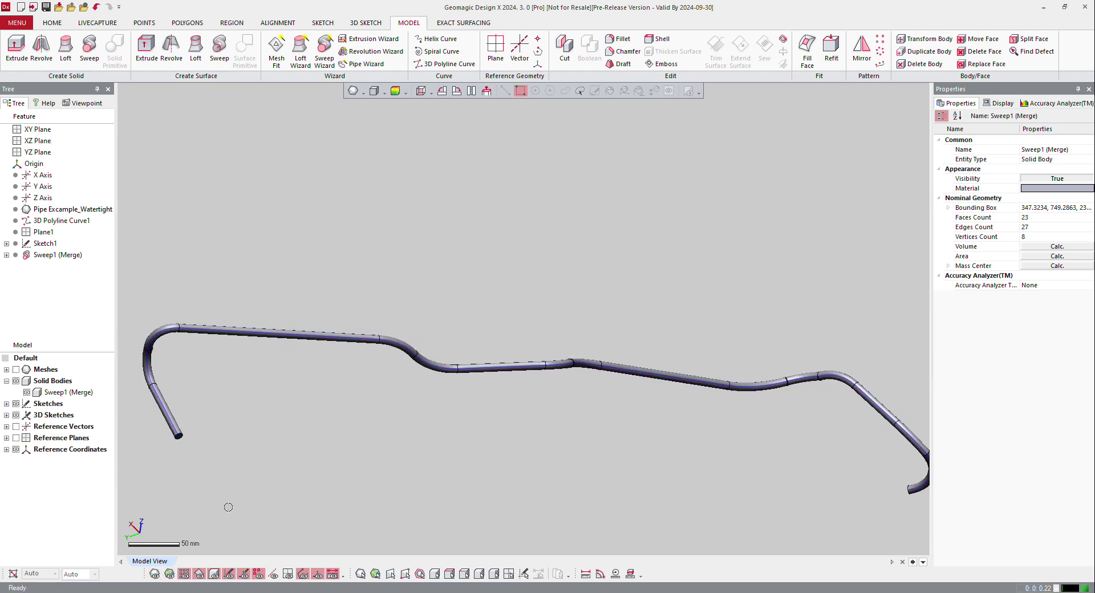
scroll(322, 379, down, 2)
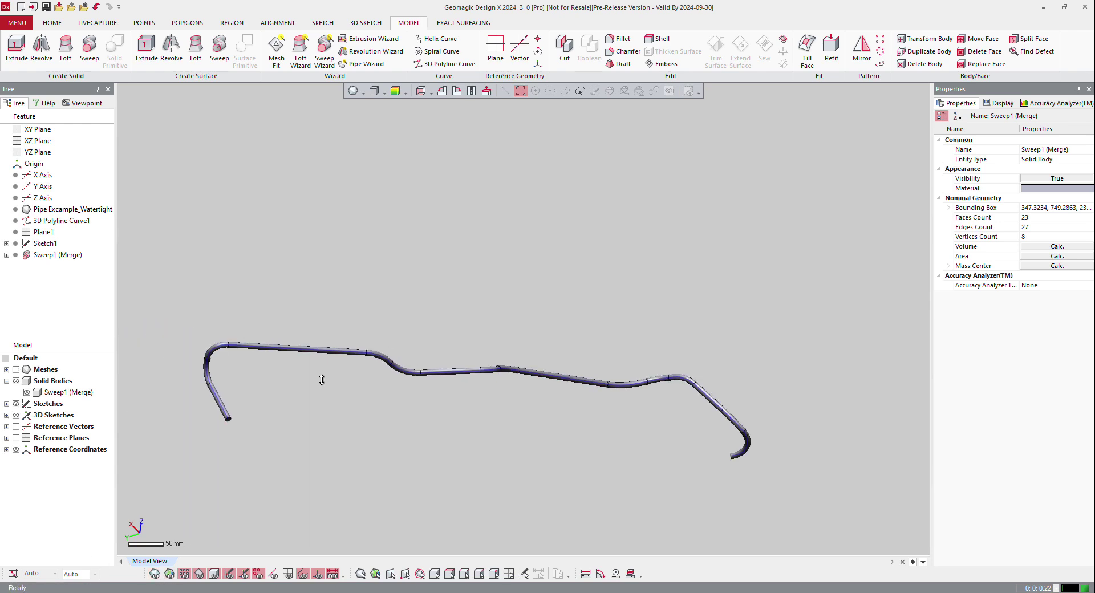
double_click(49, 223)
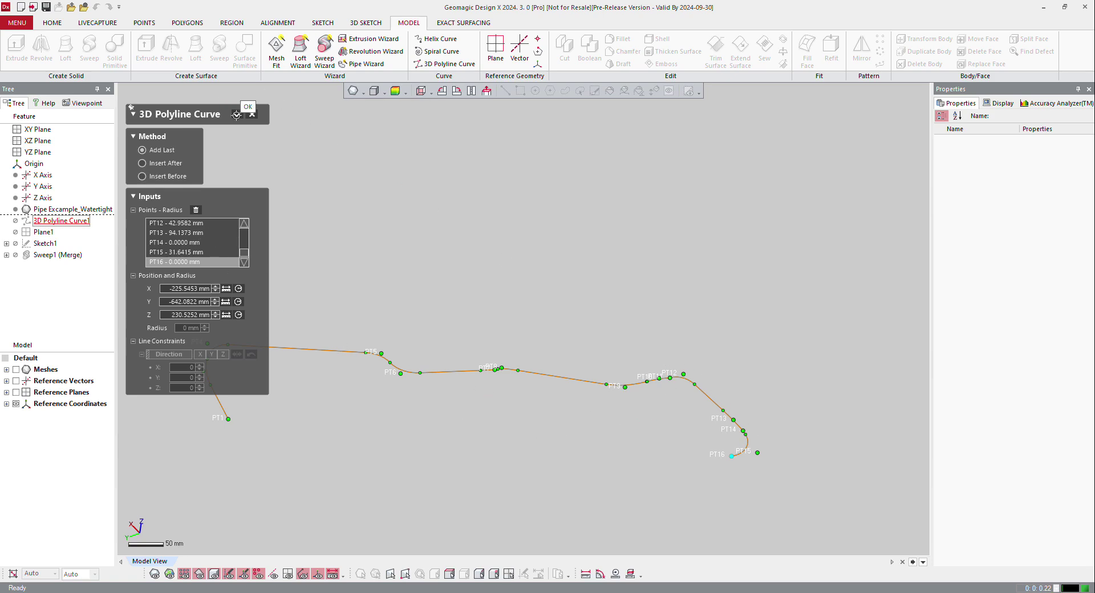
click(239, 114)
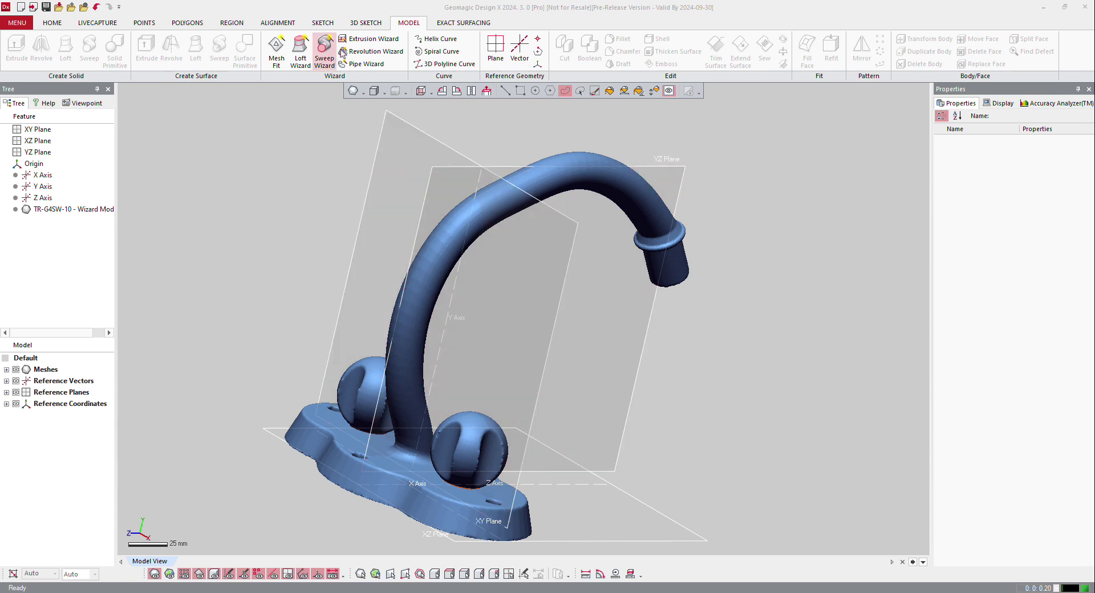
- Start the Sweep Wizard, select the faucet's curved spout faces by curvature, and advance to the next stage
click(325, 50)
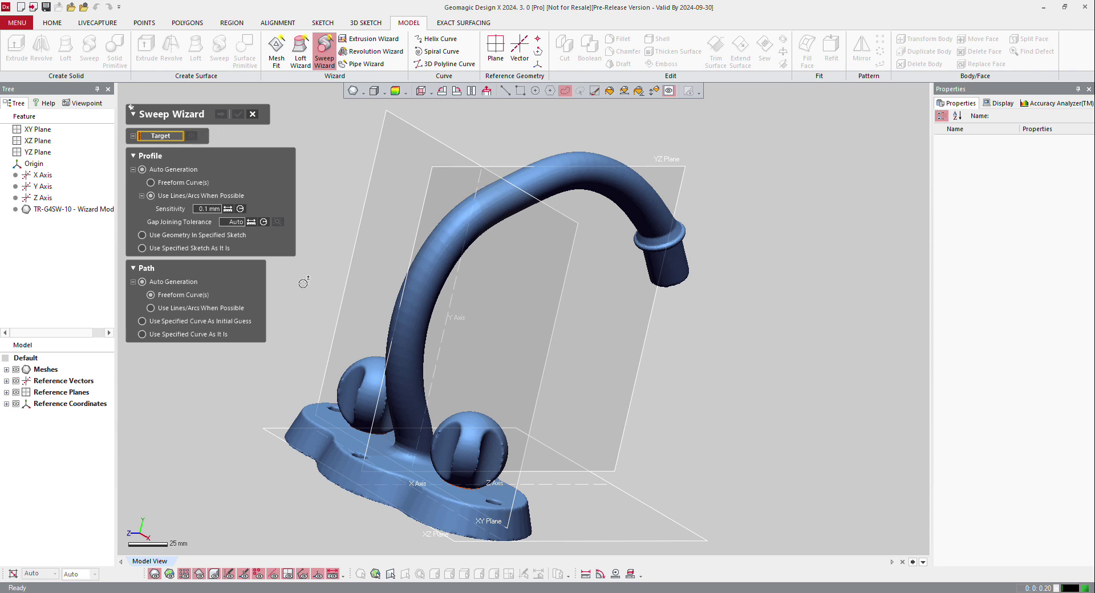
click(653, 90)
click(412, 376)
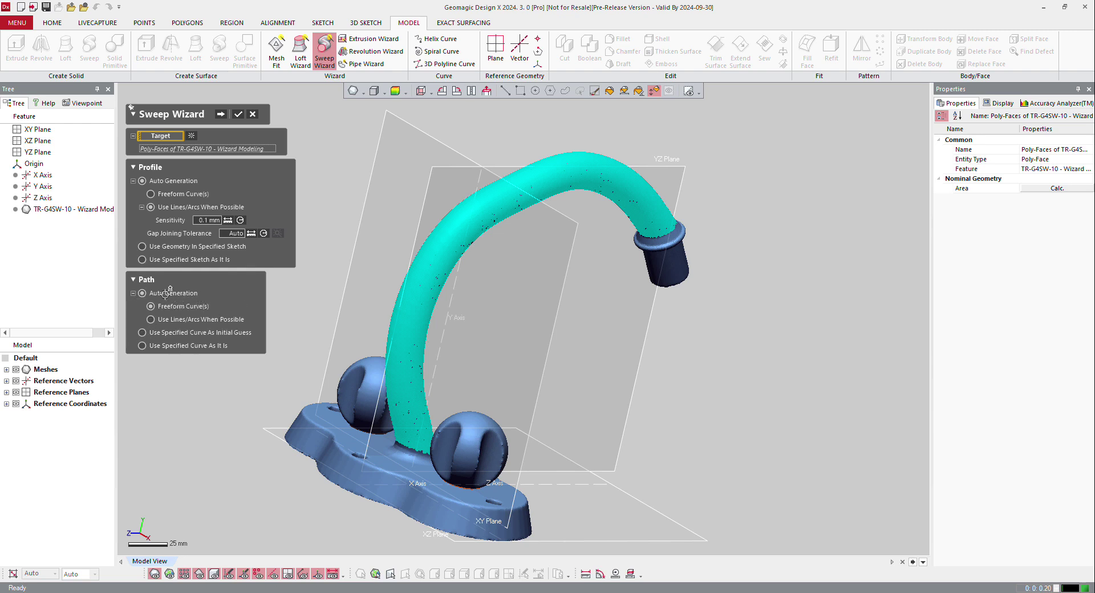
click(220, 115)
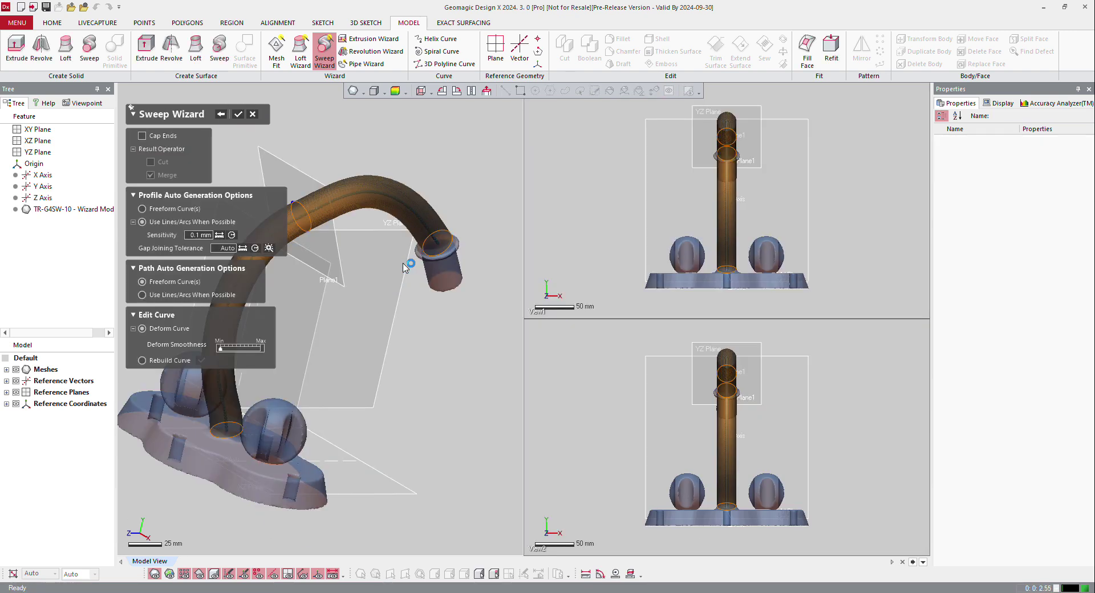
- Turn on Cap Ends so the swept spout preview is closed at both ends
scroll(465, 250, down, 3)
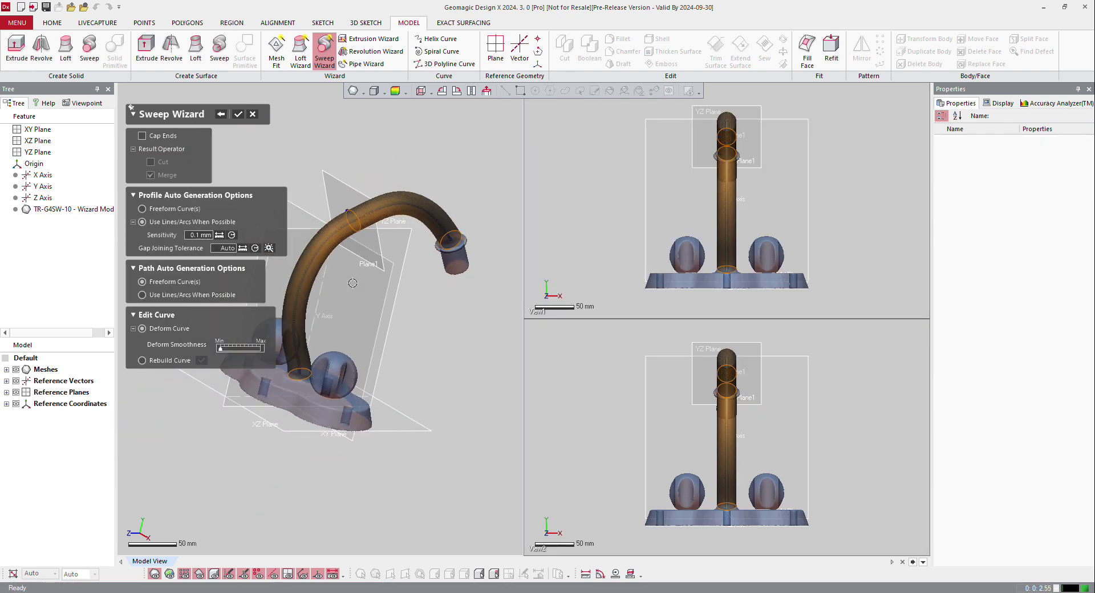
right_drag(355, 286, 255, 251)
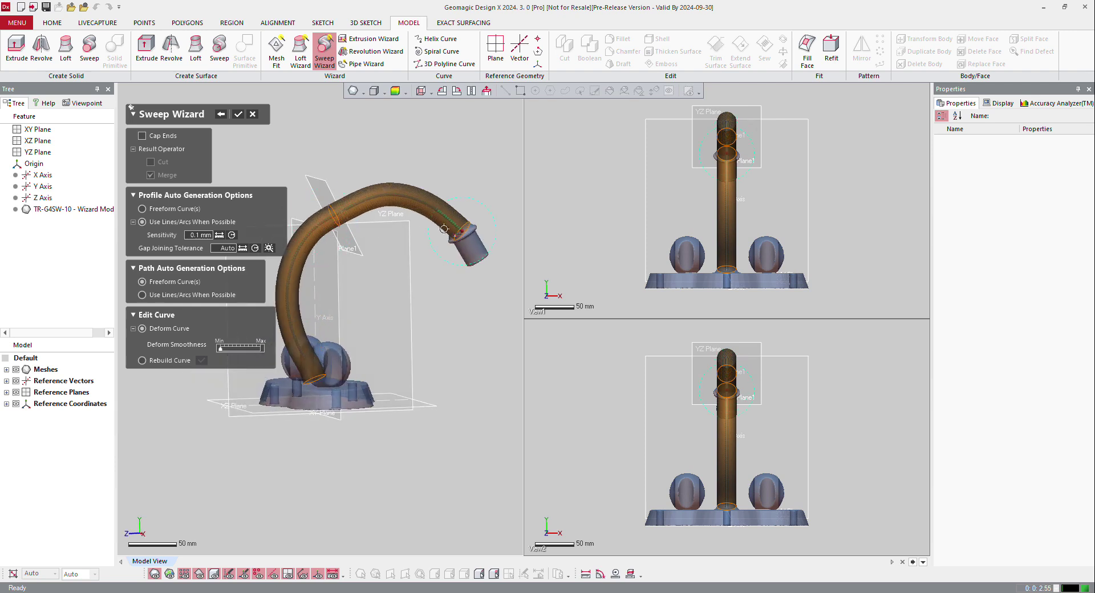
click(149, 135)
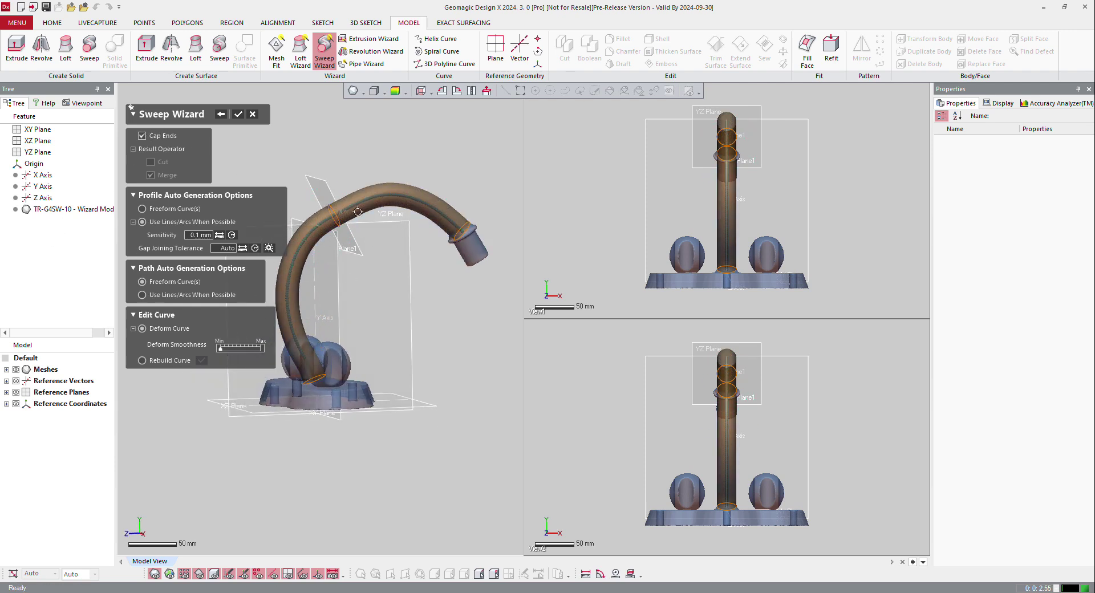
scroll(359, 211, up, 3)
scroll(313, 231, down, 3)
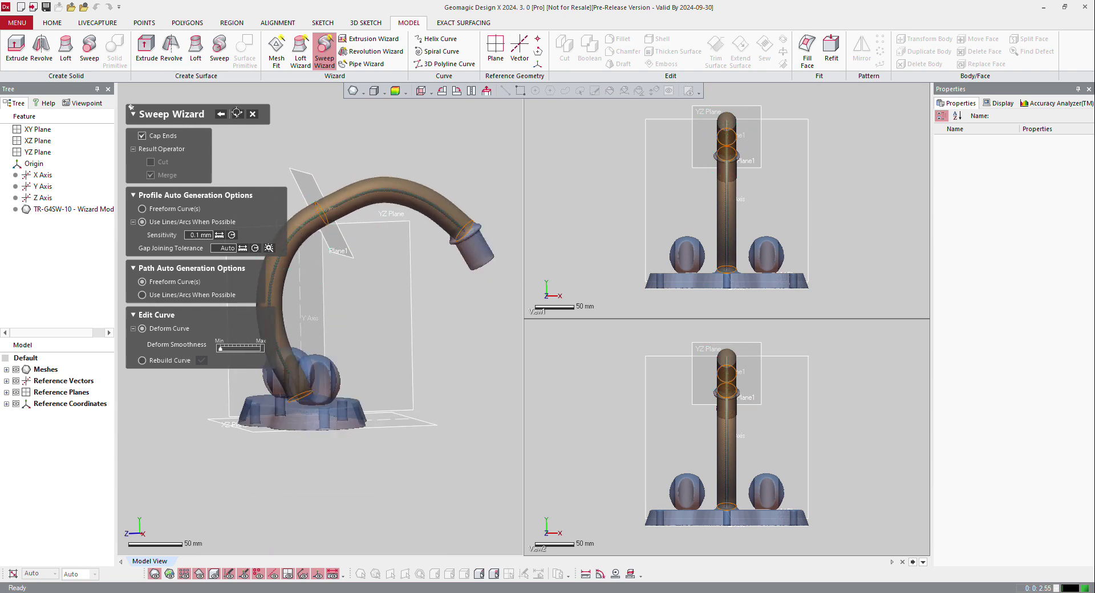
- Create the Sweep1 spout solid and hide the faucet mesh to view it
click(236, 113)
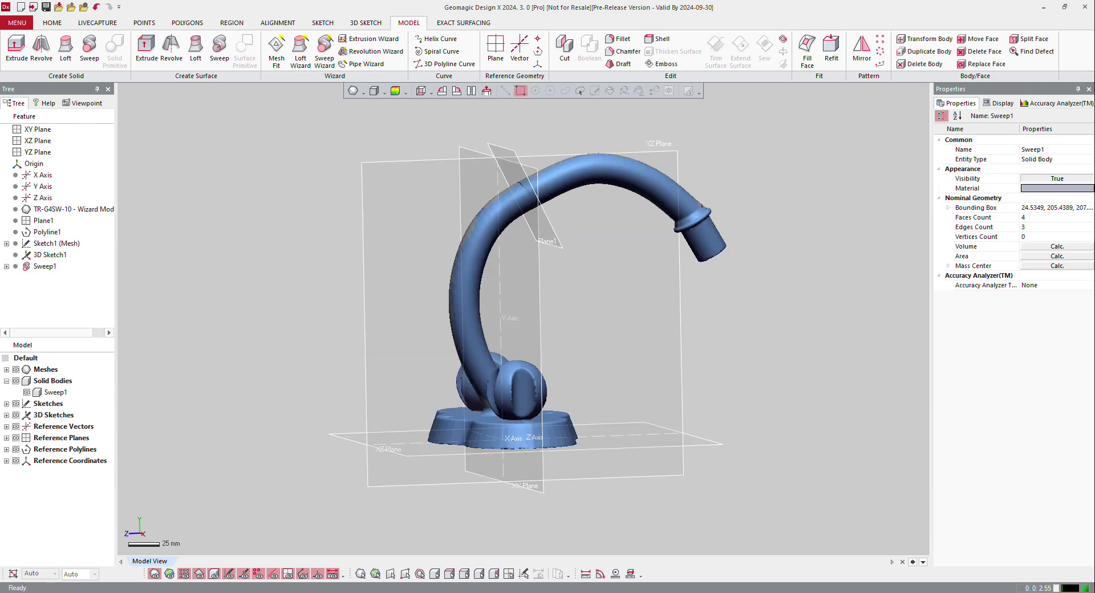
click(153, 575)
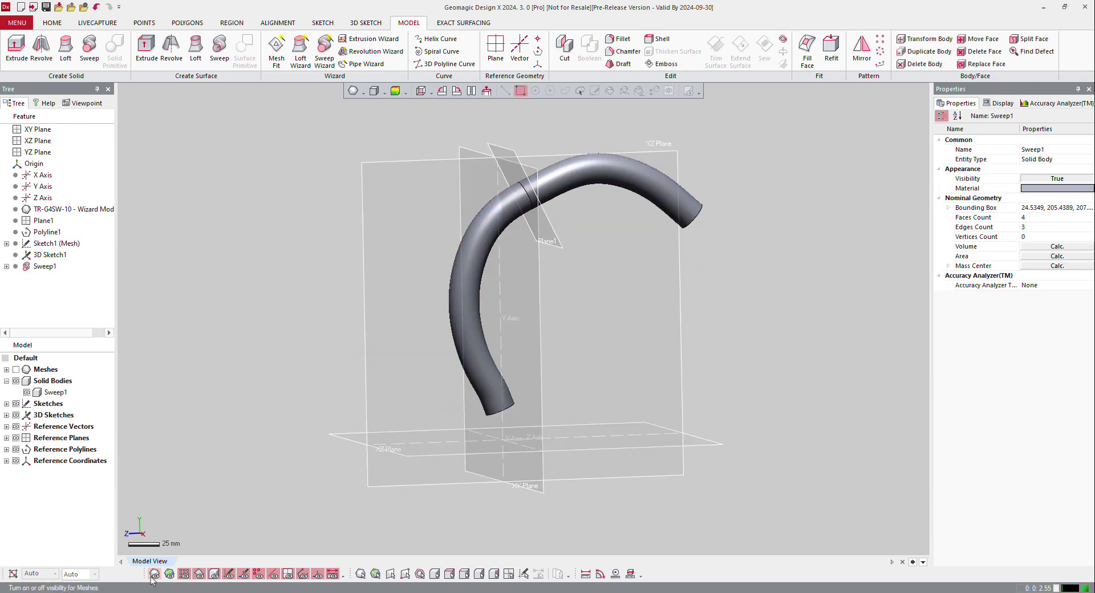
mouse_move(433, 319)
right_down()
mouse_move(587, 310)
mouse_move(465, 305)
mouse_move(479, 309)
right_up()
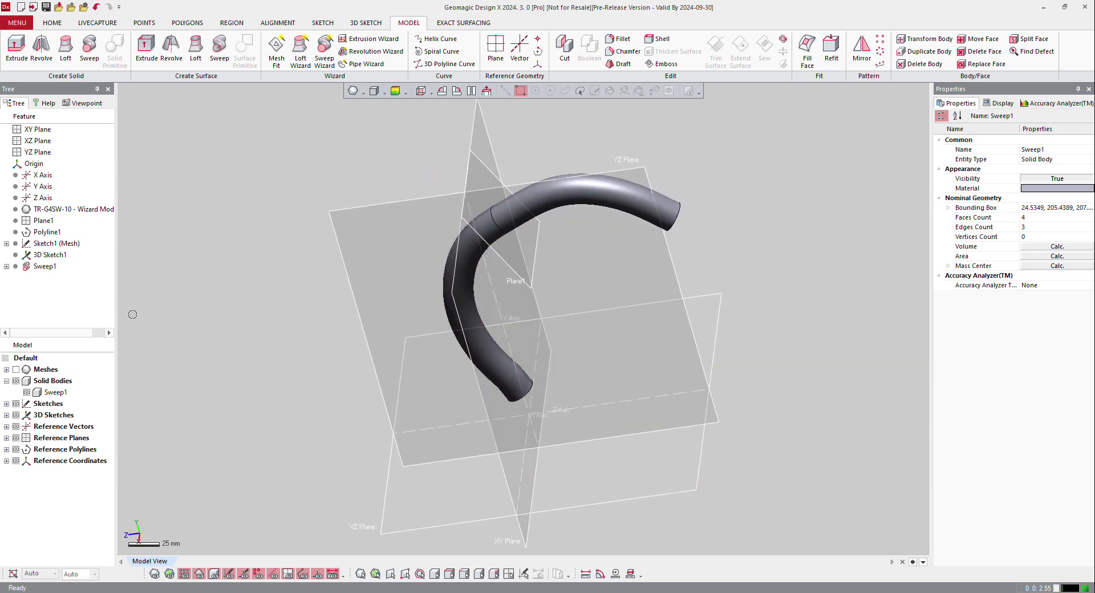
- Rebuild Sweep1 with Merge Tangent Faces, leaving 3 faces and 2 edges
click(40, 268)
click(41, 268)
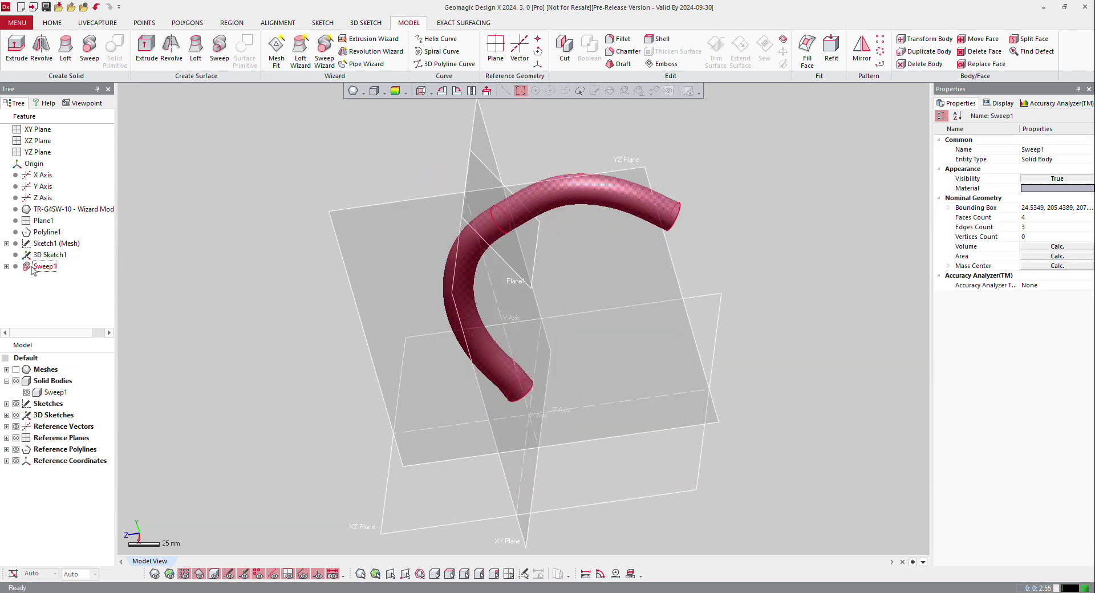
double_click(44, 266)
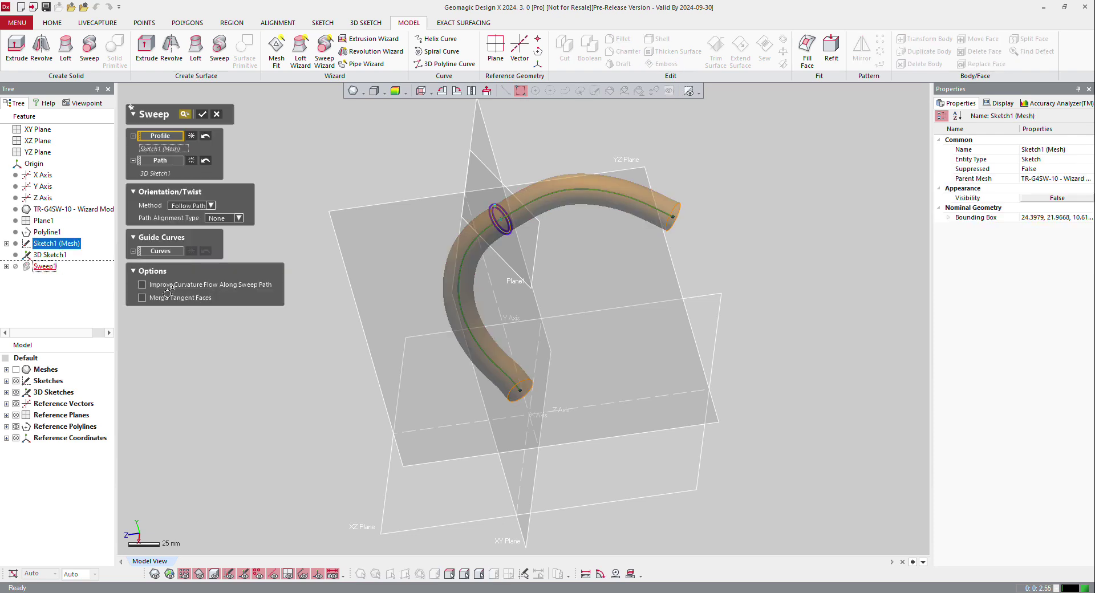
scroll(507, 227, up, 5)
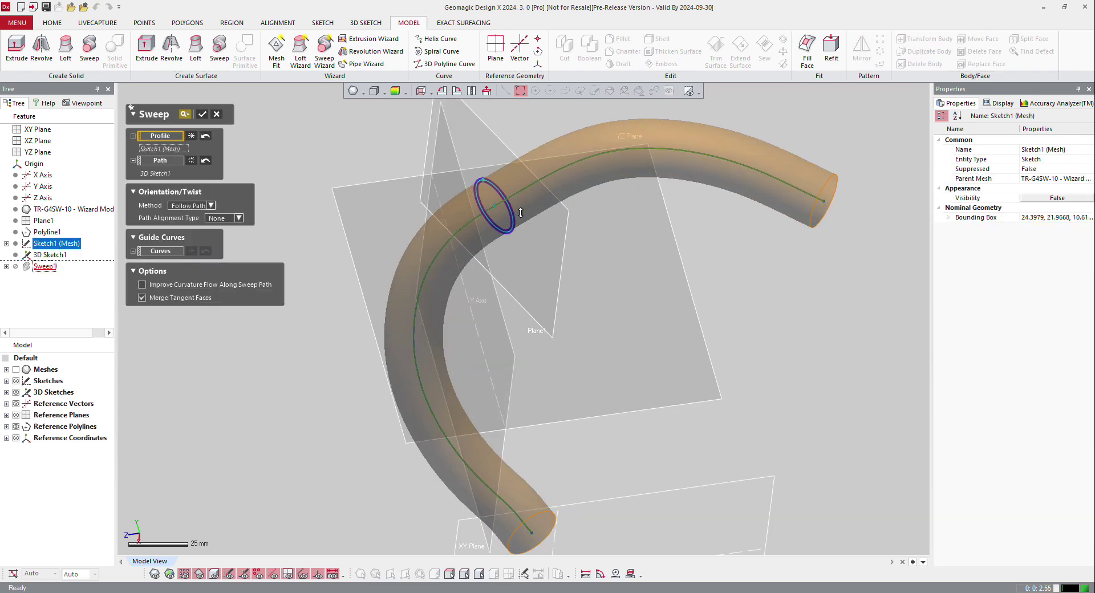
right_drag(510, 167, 456, 203)
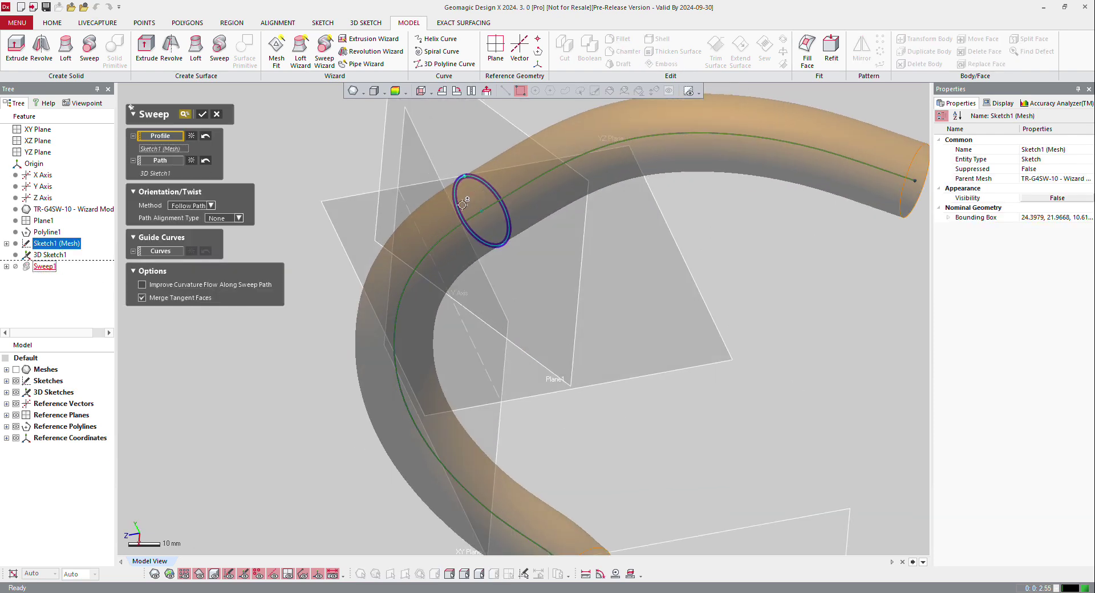
click(202, 114)
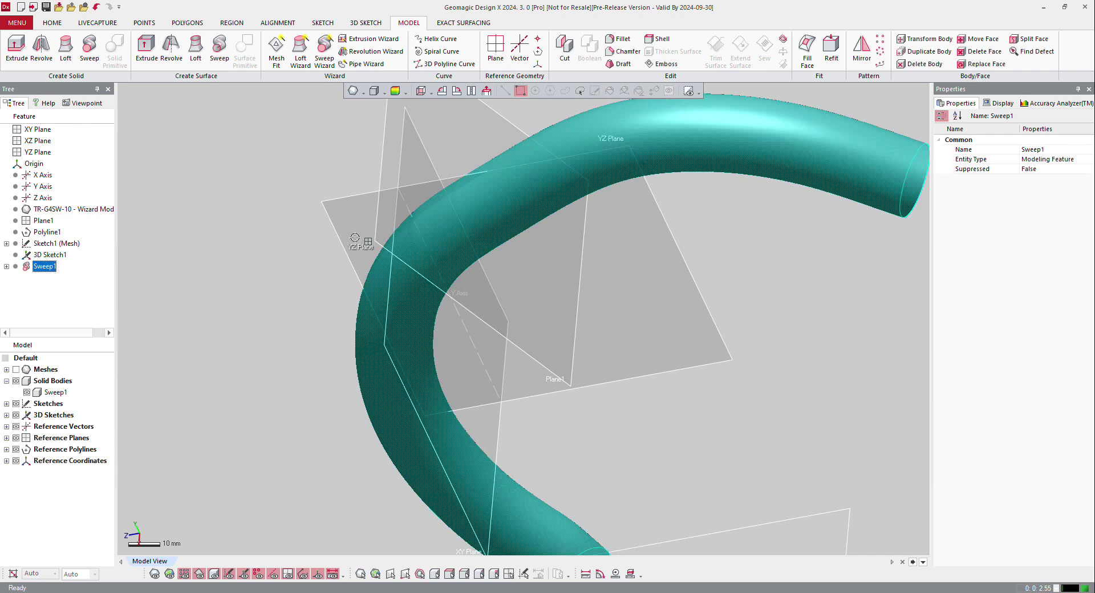
scroll(374, 212, down, 5)
- Deselect Sweep1 and show the faucet mesh again from a frontal view
click(374, 212)
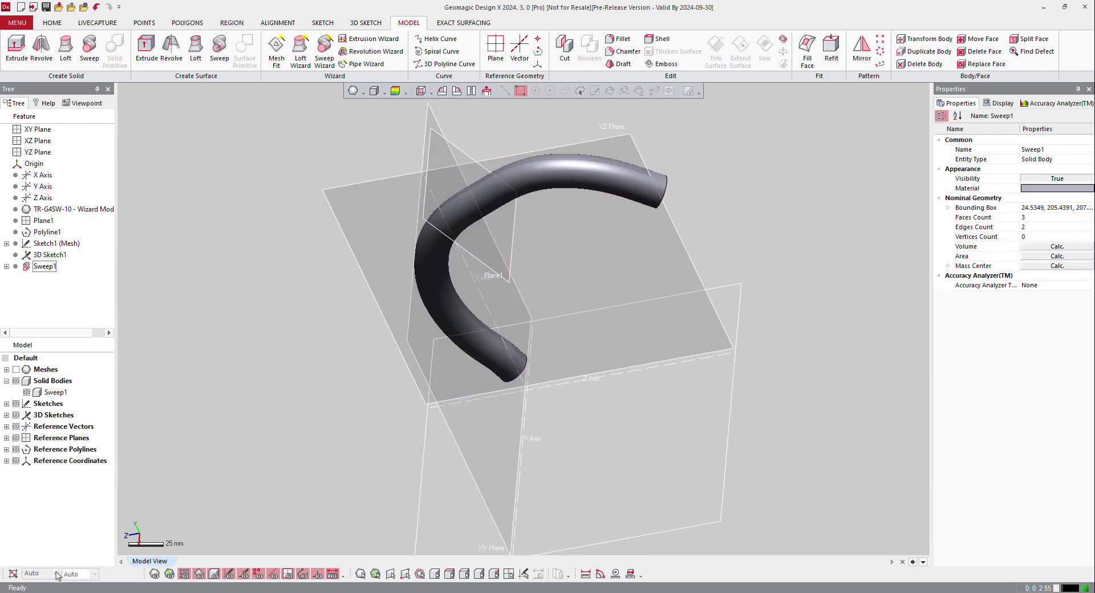
click(155, 574)
right_drag(313, 427, 527, 351)
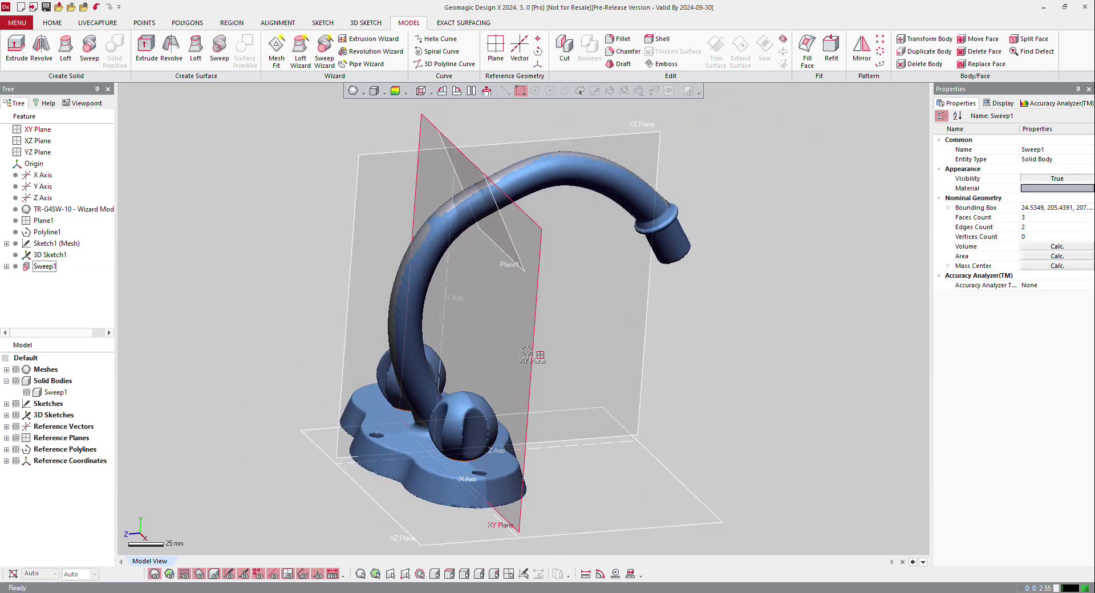